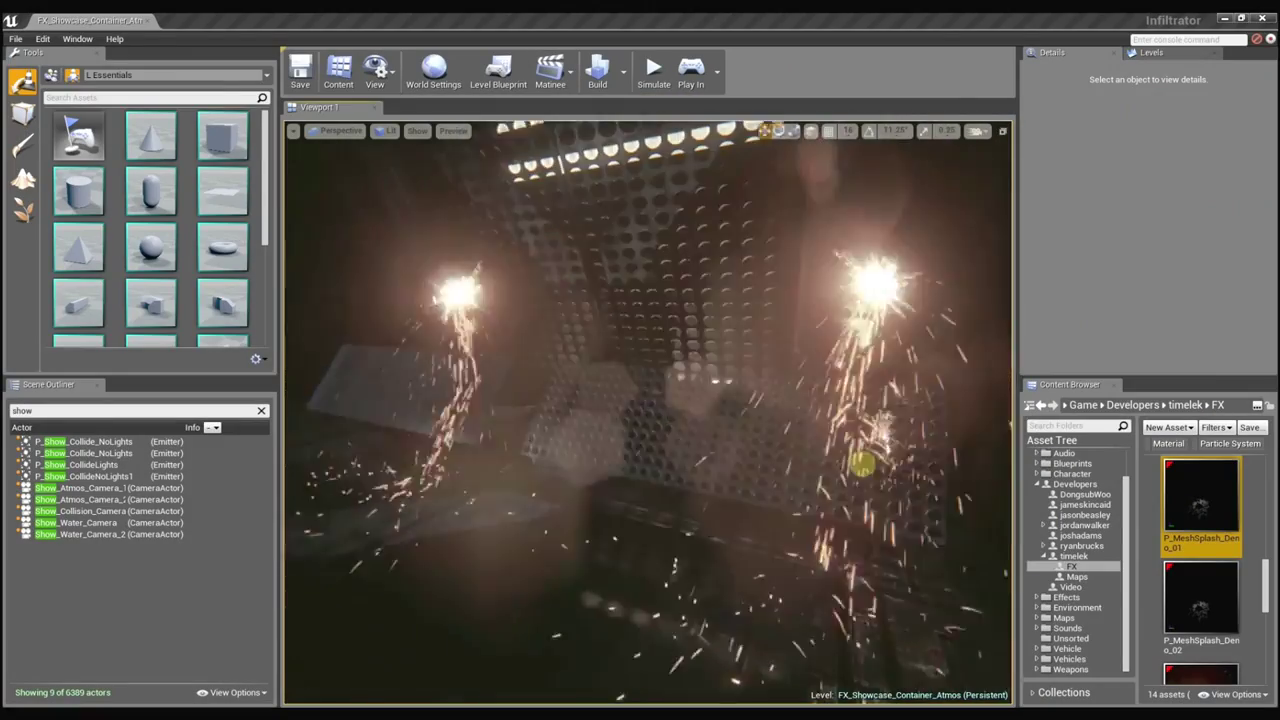
Frame the spark emitters and switch the viewport to the grayscale Scene Depth buffer visualization.
mouse_move(862, 463)
mouse_down()
mouse_move(456, 301)
mouse_move(794, 286)
mouse_move(519, 292)
mouse_up()
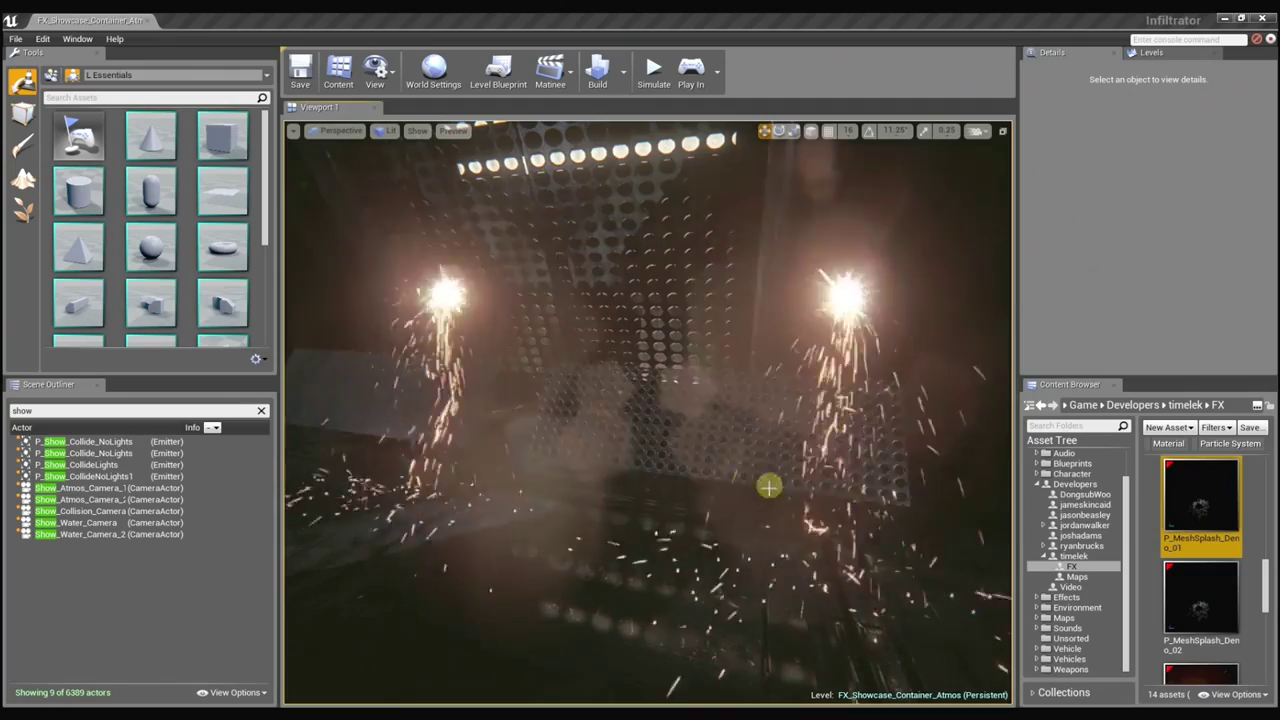
mouse_move(769, 489)
mouse_down()
mouse_move(720, 486)
mouse_move(786, 484)
mouse_up()
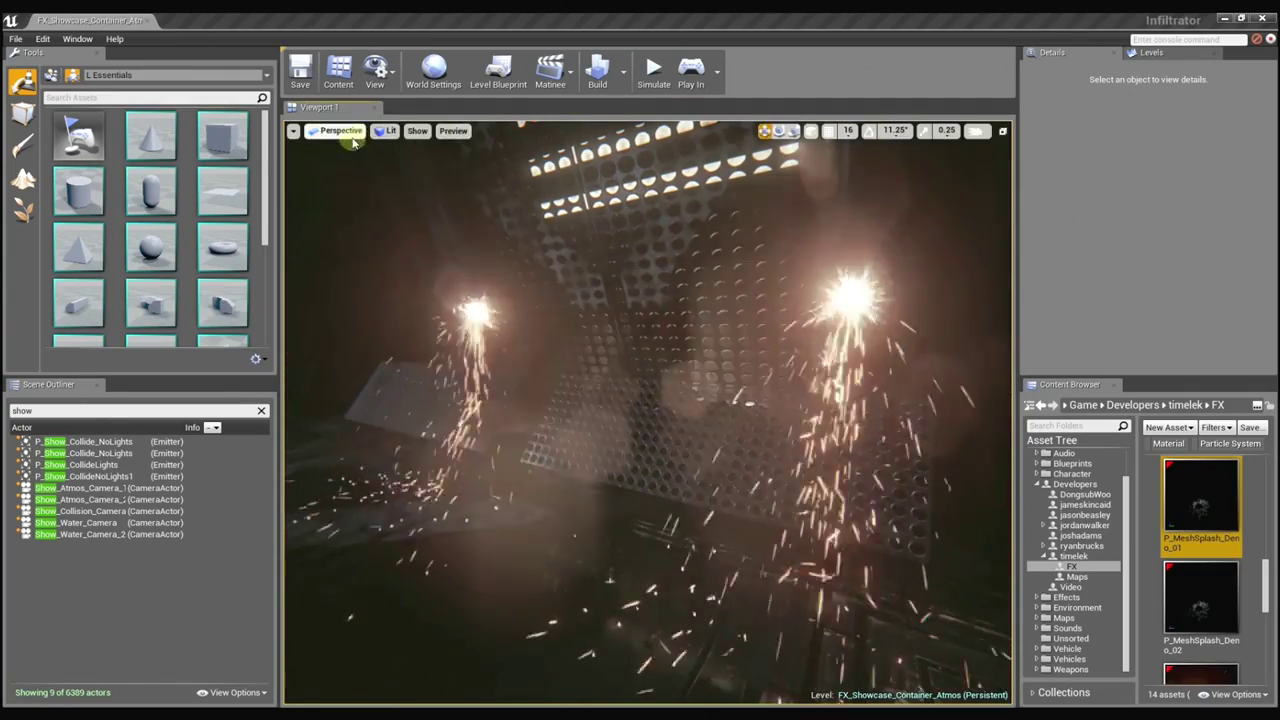
click(385, 131)
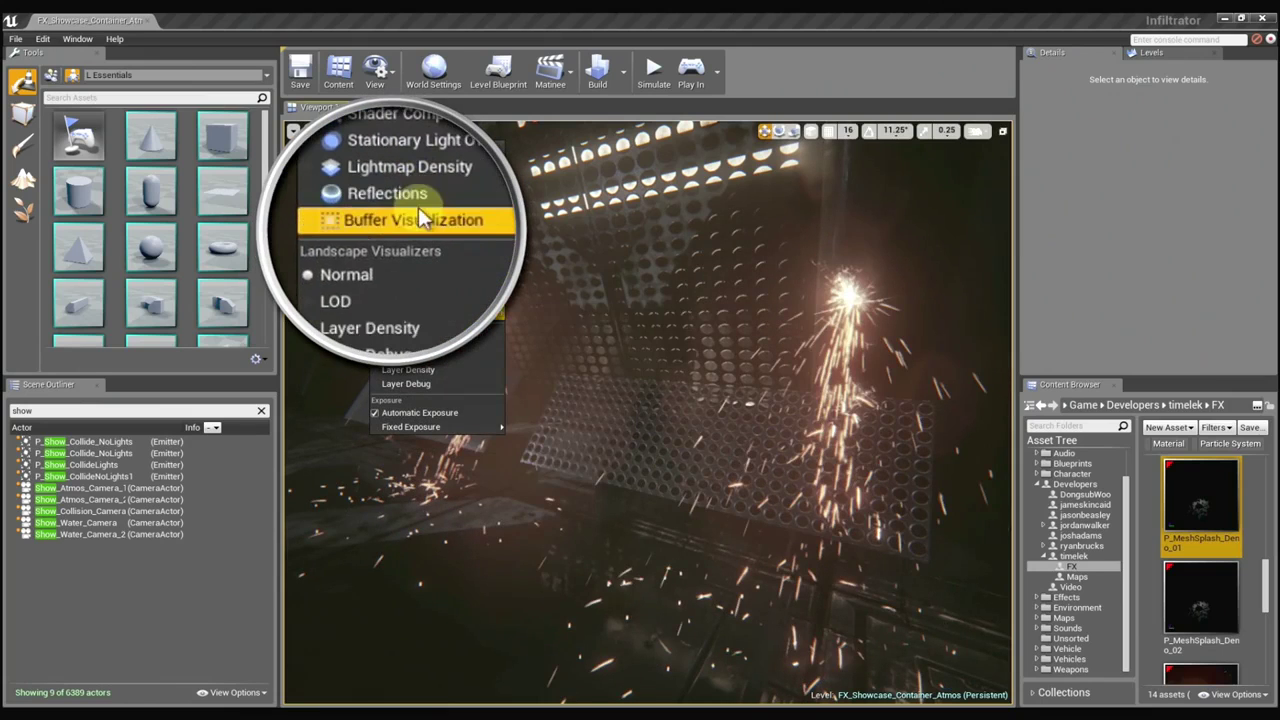
mouse_move(440, 313)
click(596, 497)
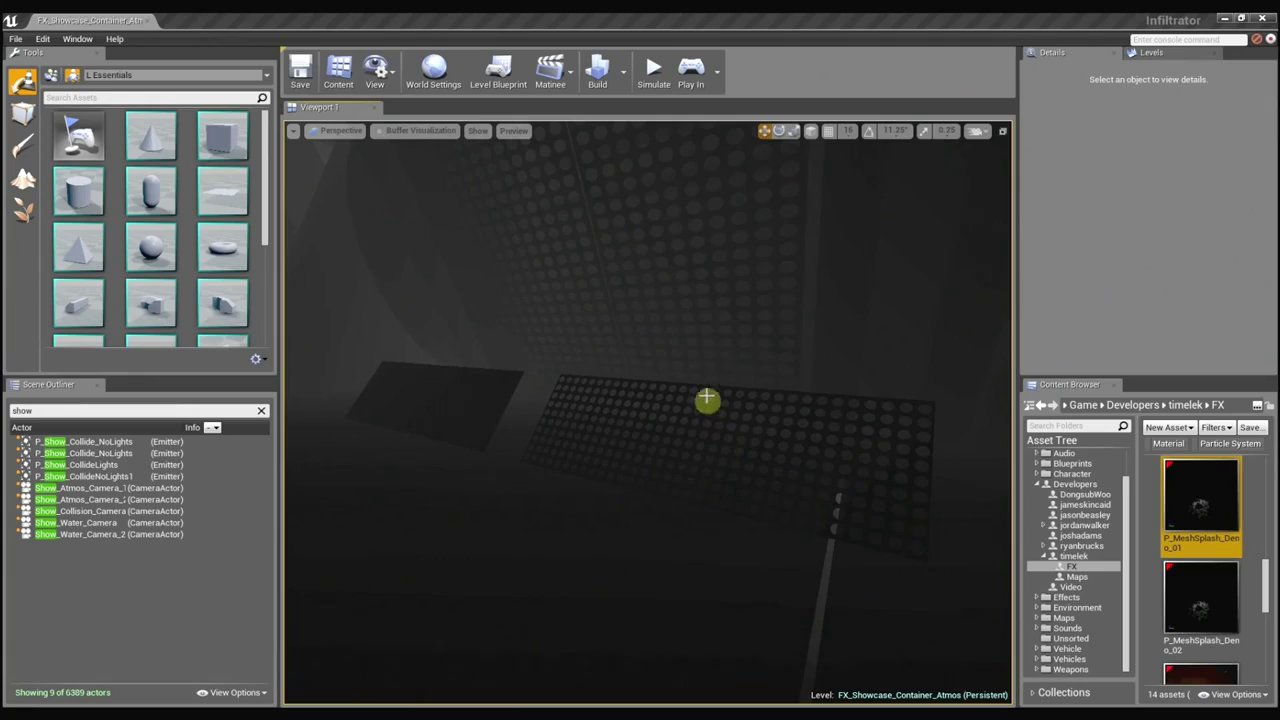
mouse_move(726, 381)
mouse_down()
mouse_move(678, 343)
mouse_move(702, 340)
mouse_up()
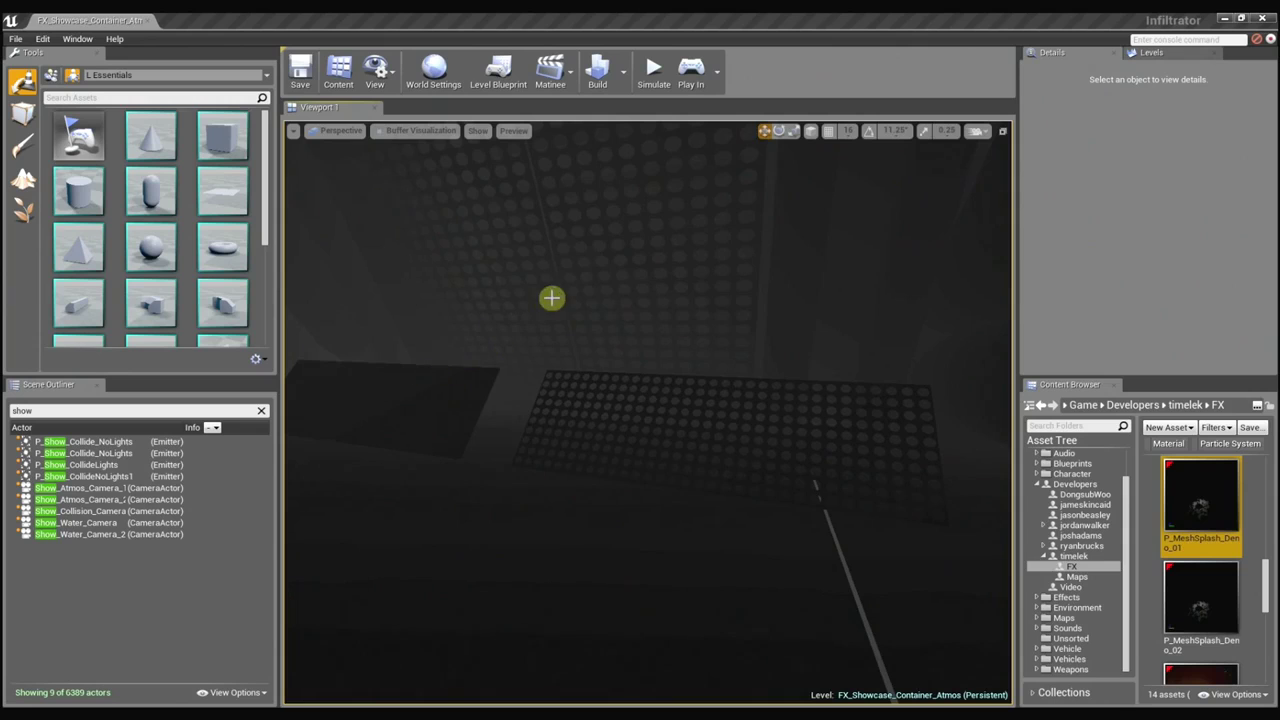
Preview Lighting Only (Alt+6), return to Lit (Alt+4), and pull back from the emitters.
click(406, 136)
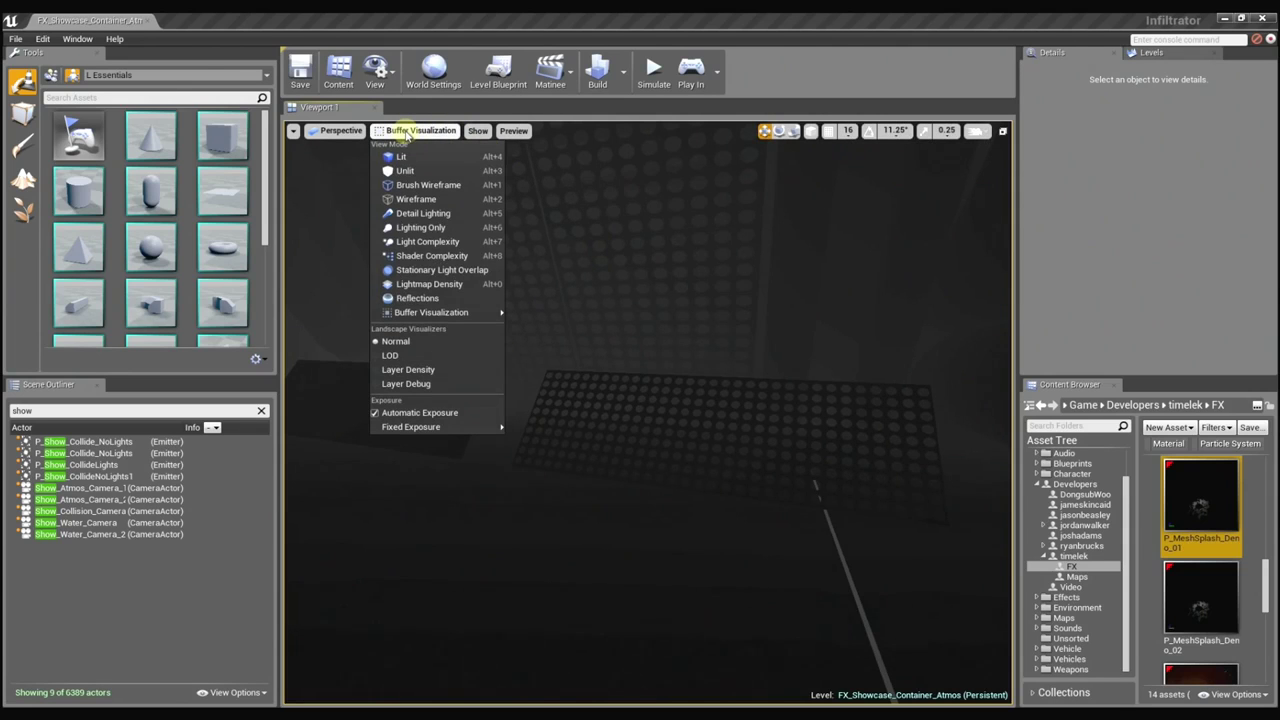
click(407, 135)
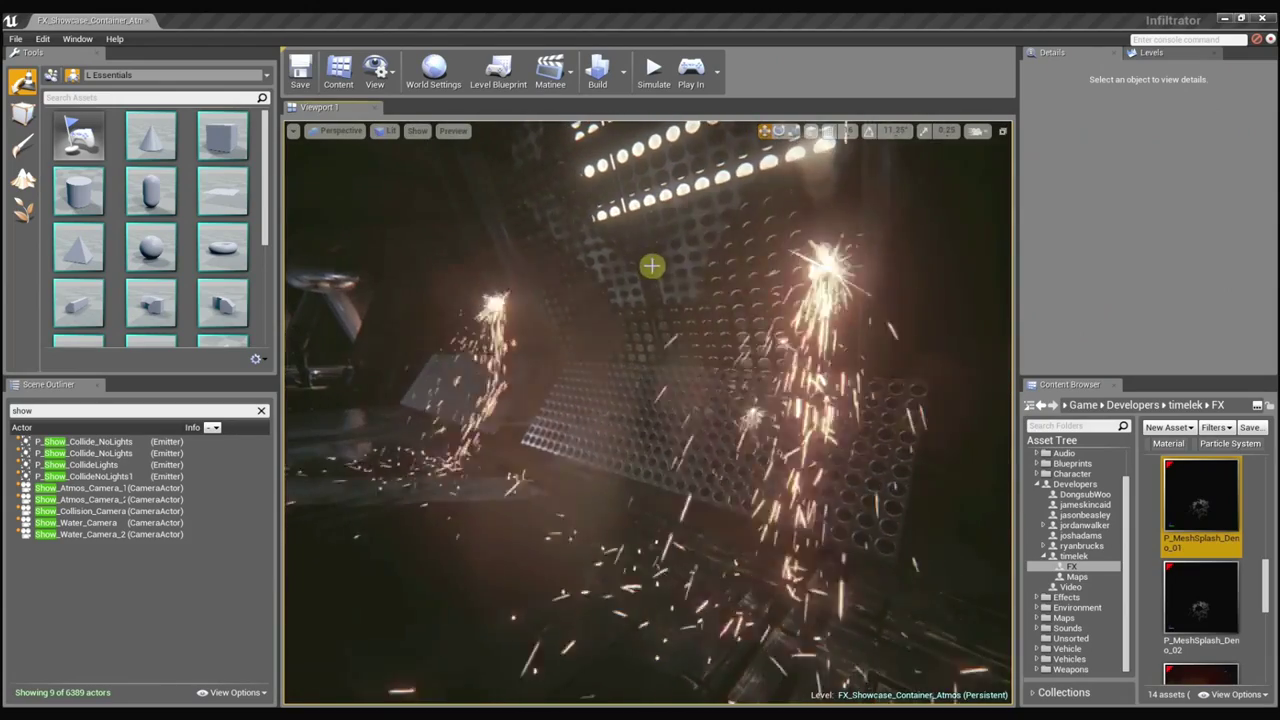
key(alt+6)
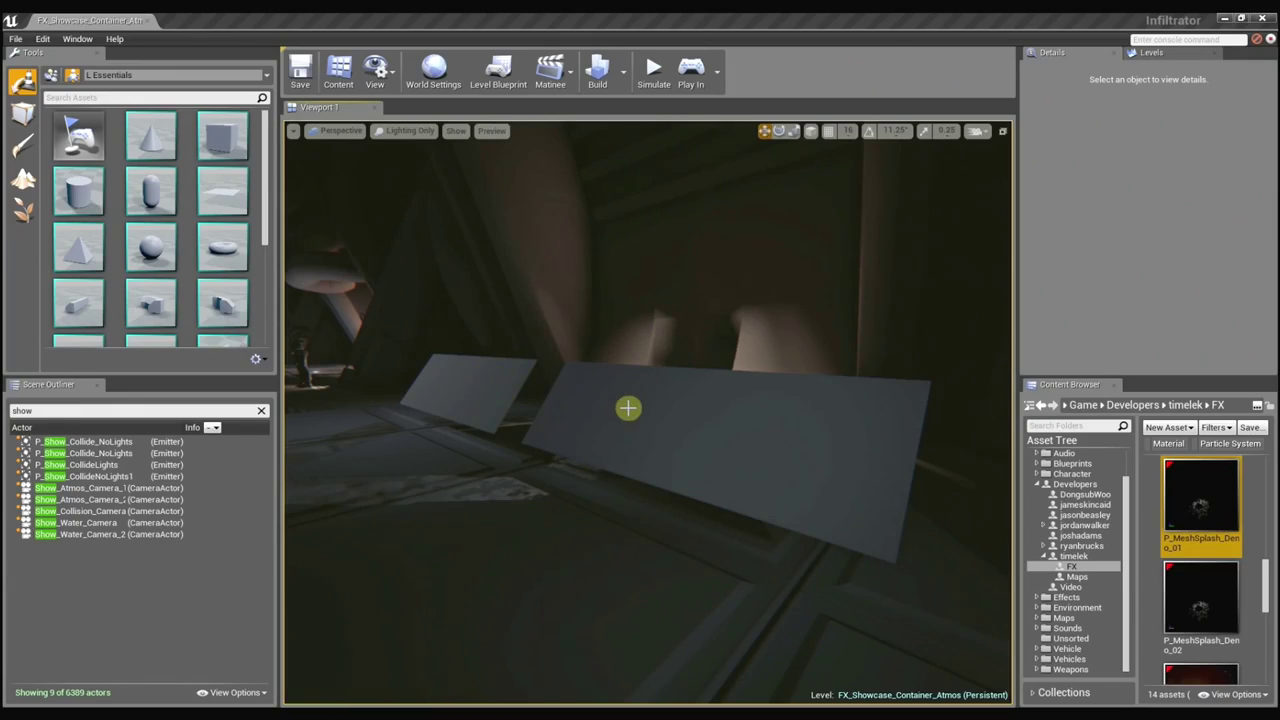
key(alt+4)
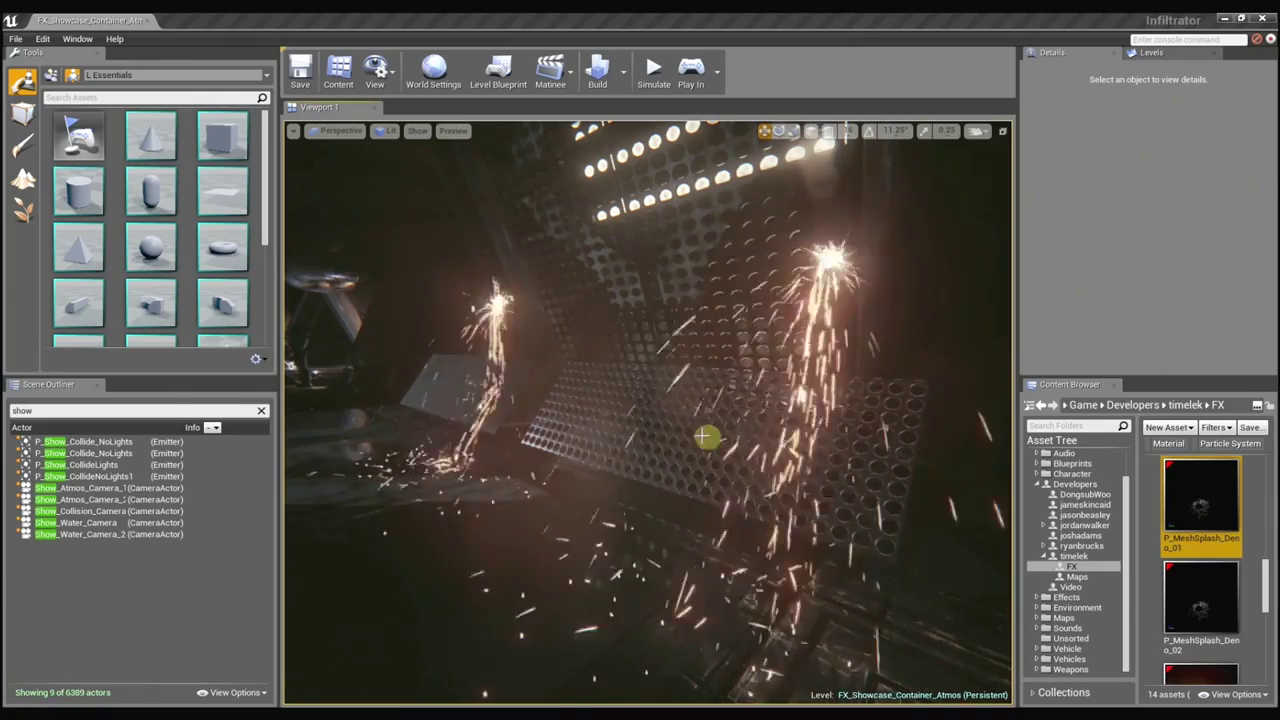
mouse_move(701, 435)
mouse_down()
mouse_move(689, 431)
mouse_move(706, 437)
mouse_move(691, 432)
mouse_move(691, 384)
mouse_up()
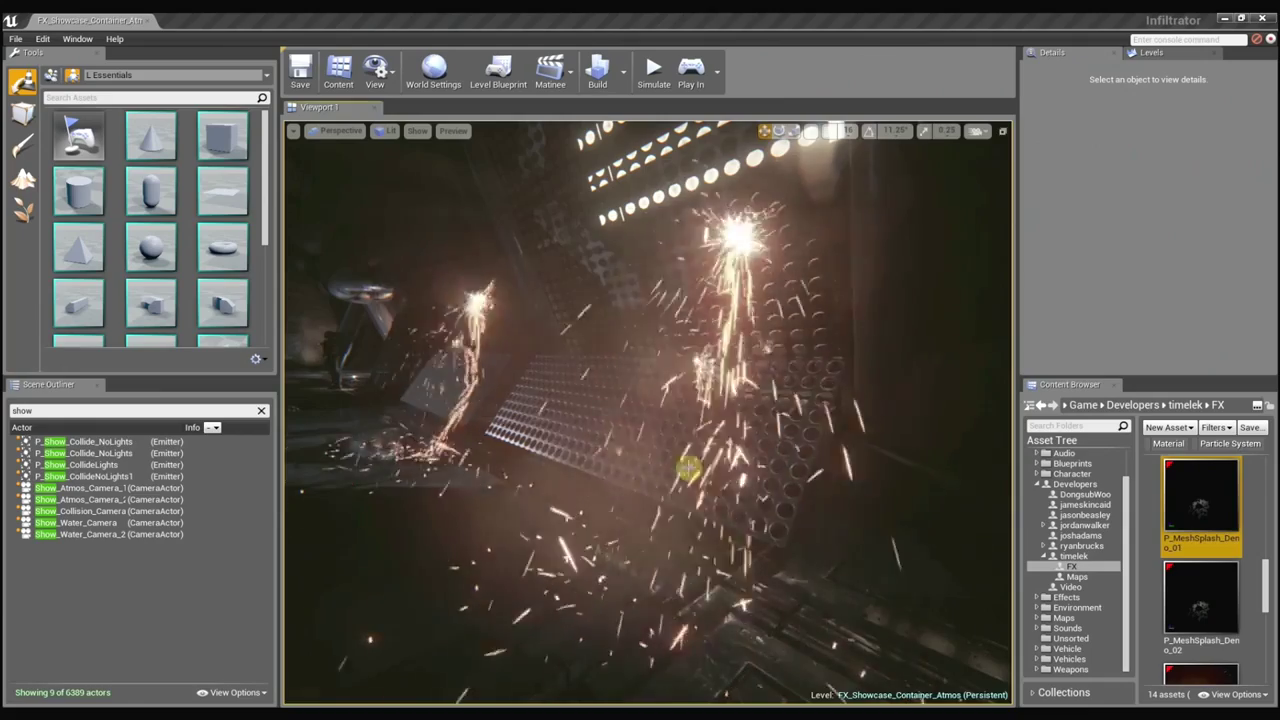
mouse_move(690, 467)
mouse_down()
mouse_move(646, 417)
mouse_move(723, 434)
mouse_move(654, 417)
mouse_move(686, 409)
mouse_move(694, 426)
mouse_move(685, 418)
mouse_up()
Bring the Cascade particle editor over the viewport and solo the Fall emitter.
drag(1279, 457, 787, 503)
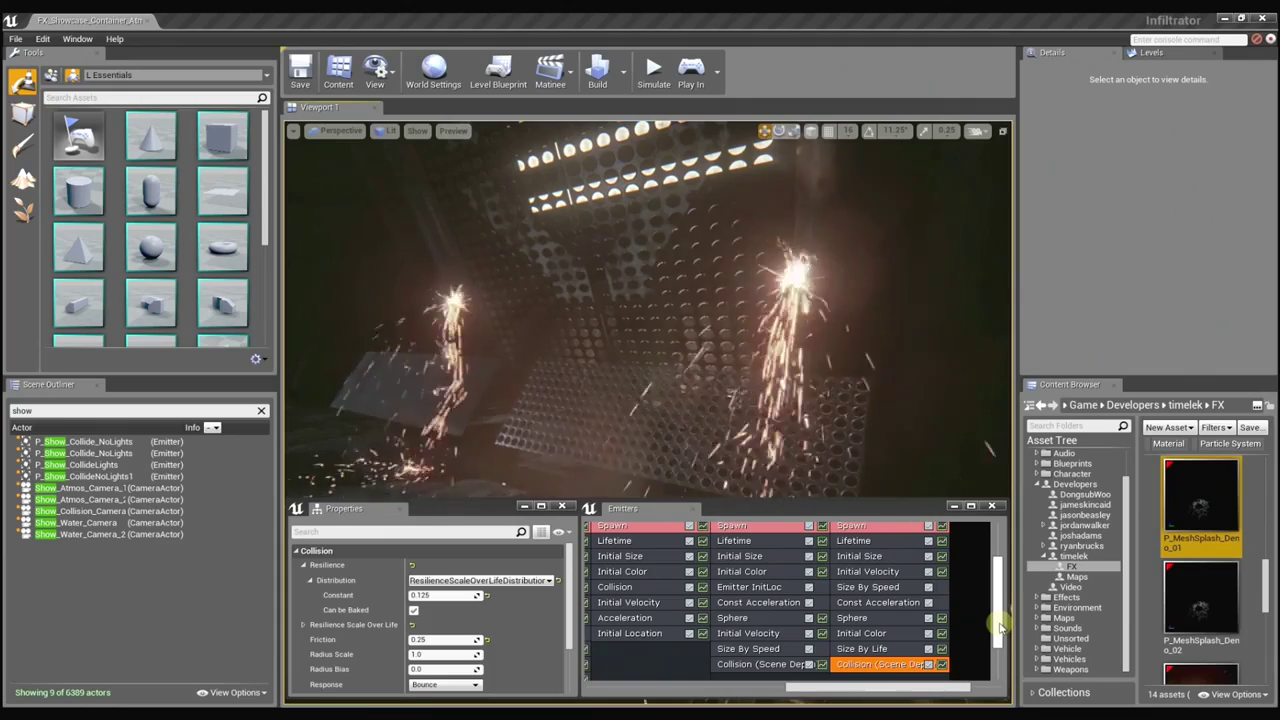
drag(1000, 625, 997, 595)
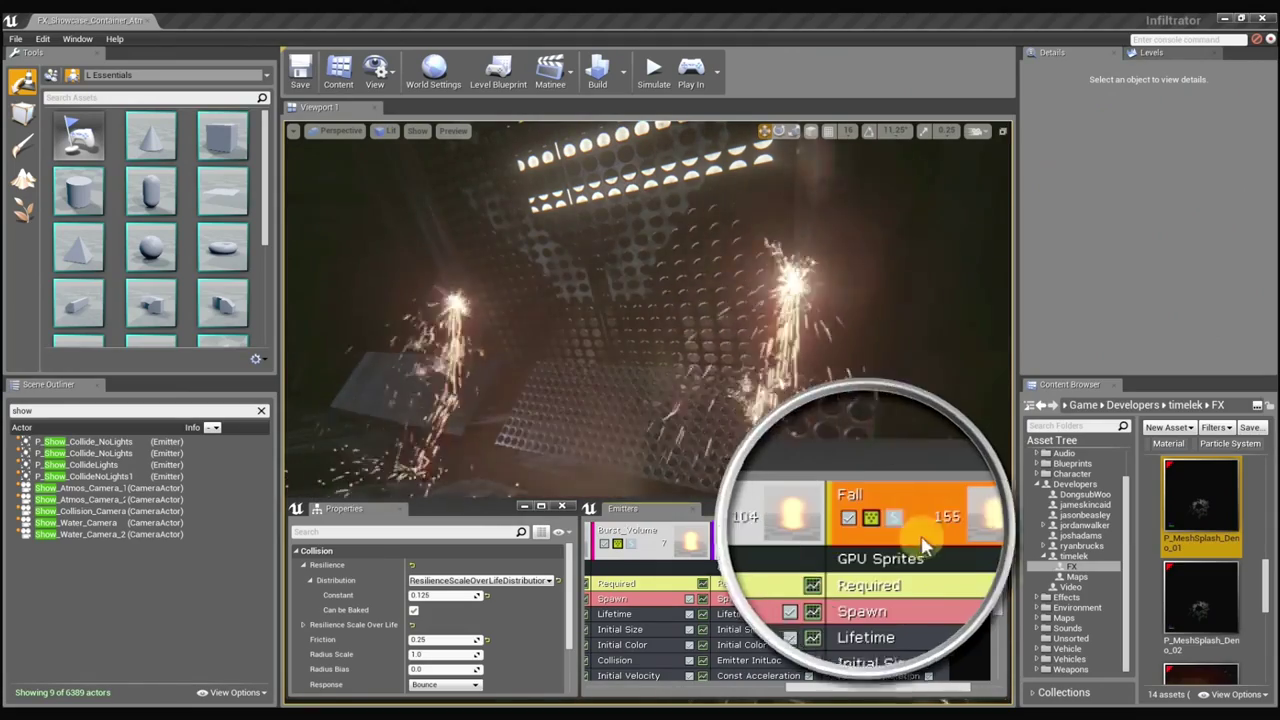
click(869, 543)
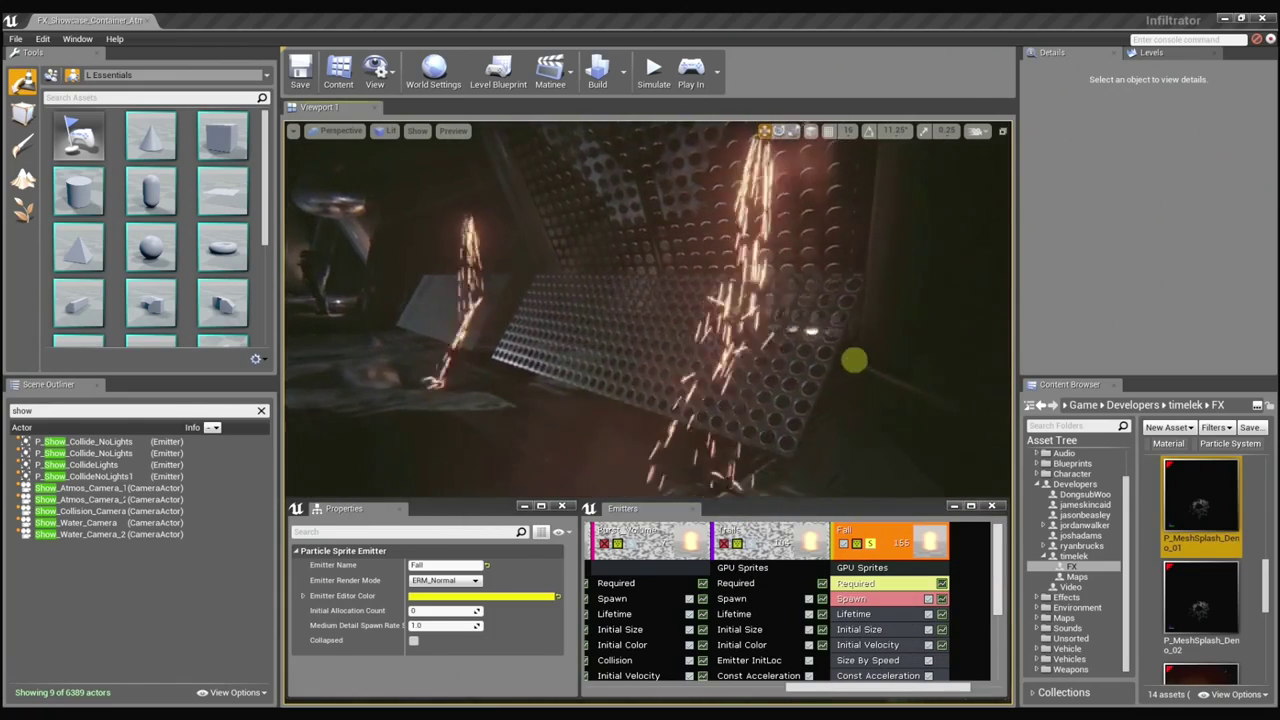
Set the Fall emitter's Spawn Rate Constant to 1000 after trying 2000 and 100.
click(893, 605)
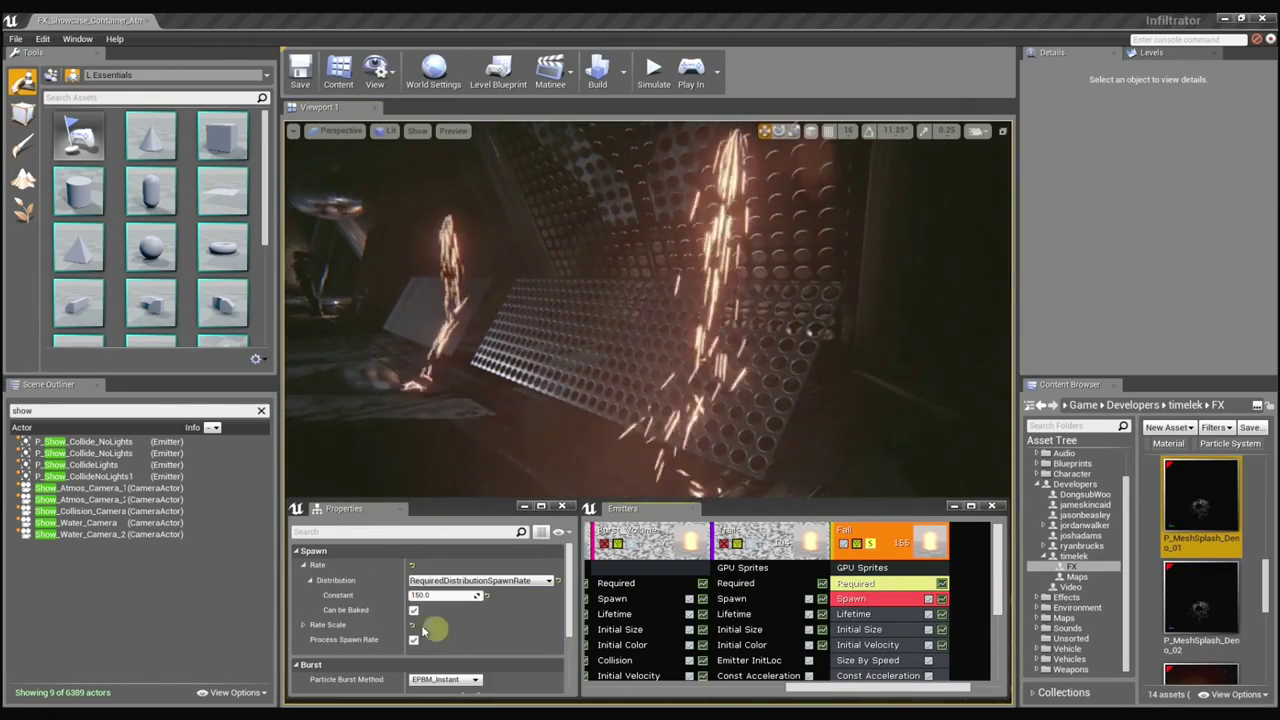
double_click(430, 595)
text(2000)
key(Return)
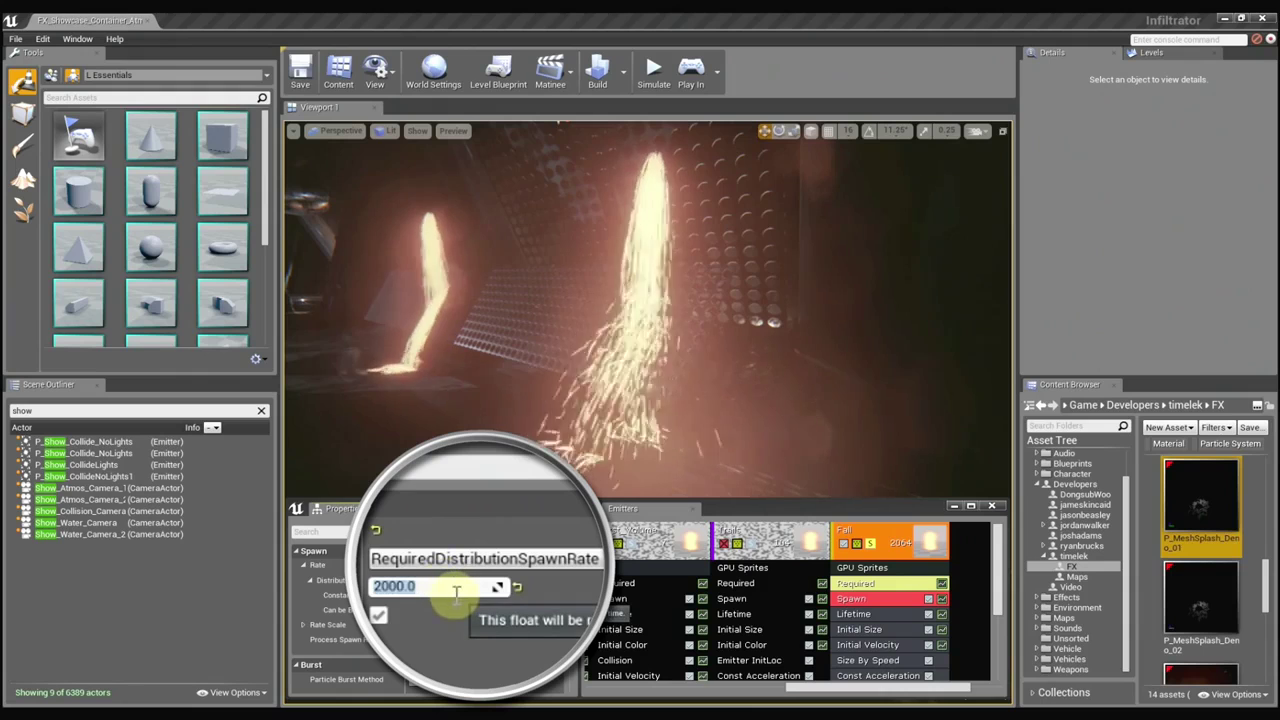
key(Return)
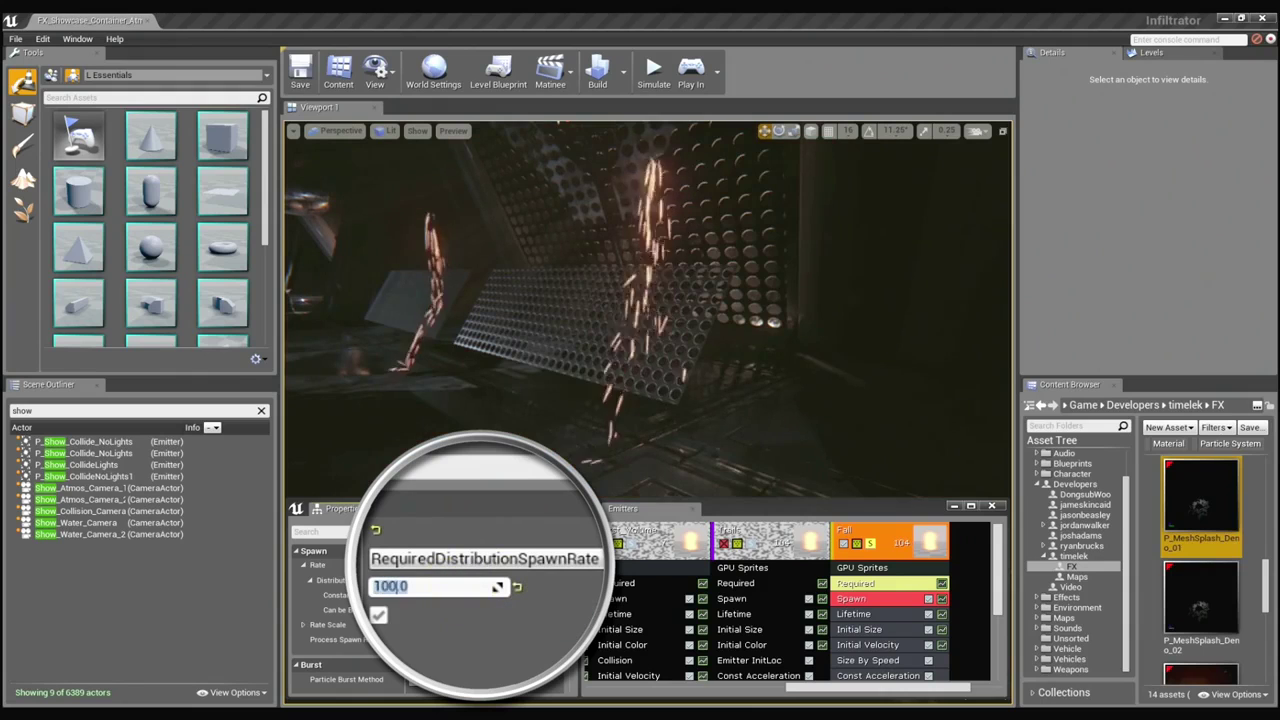
key(Return)
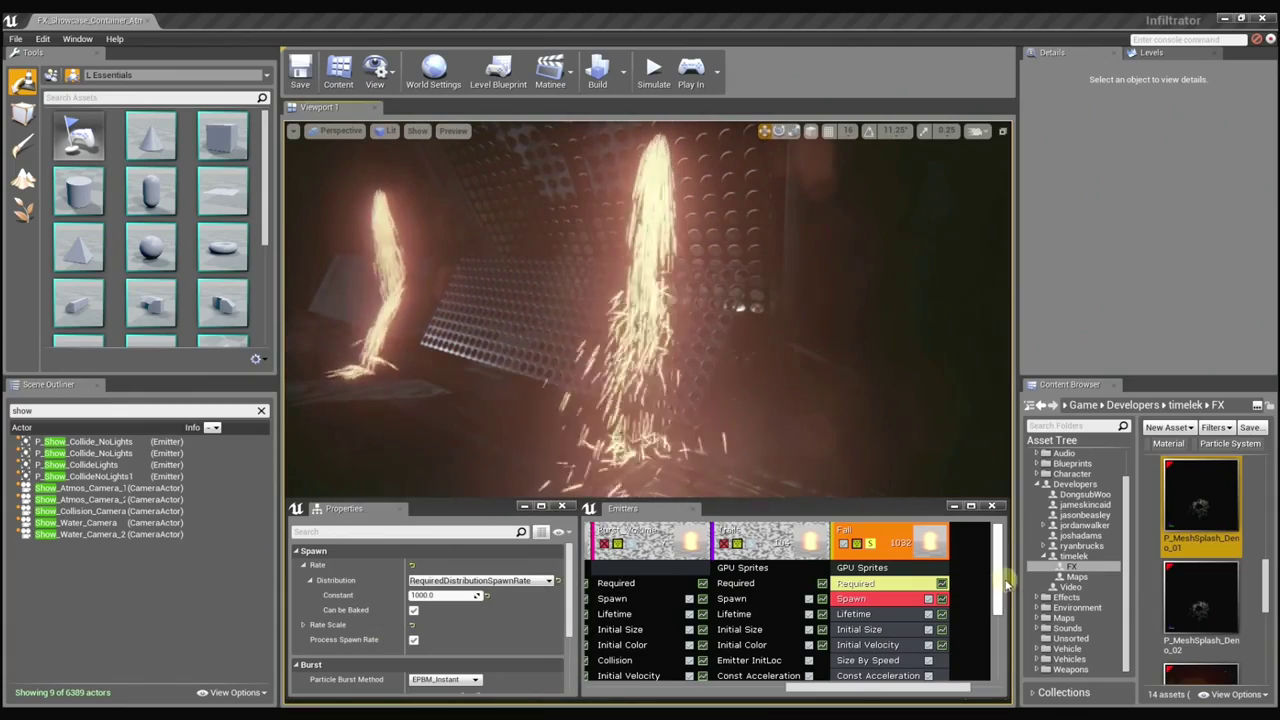
Show the scene depth Collision module settings and set Resilience to 1.0.
drag(995, 555, 990, 615)
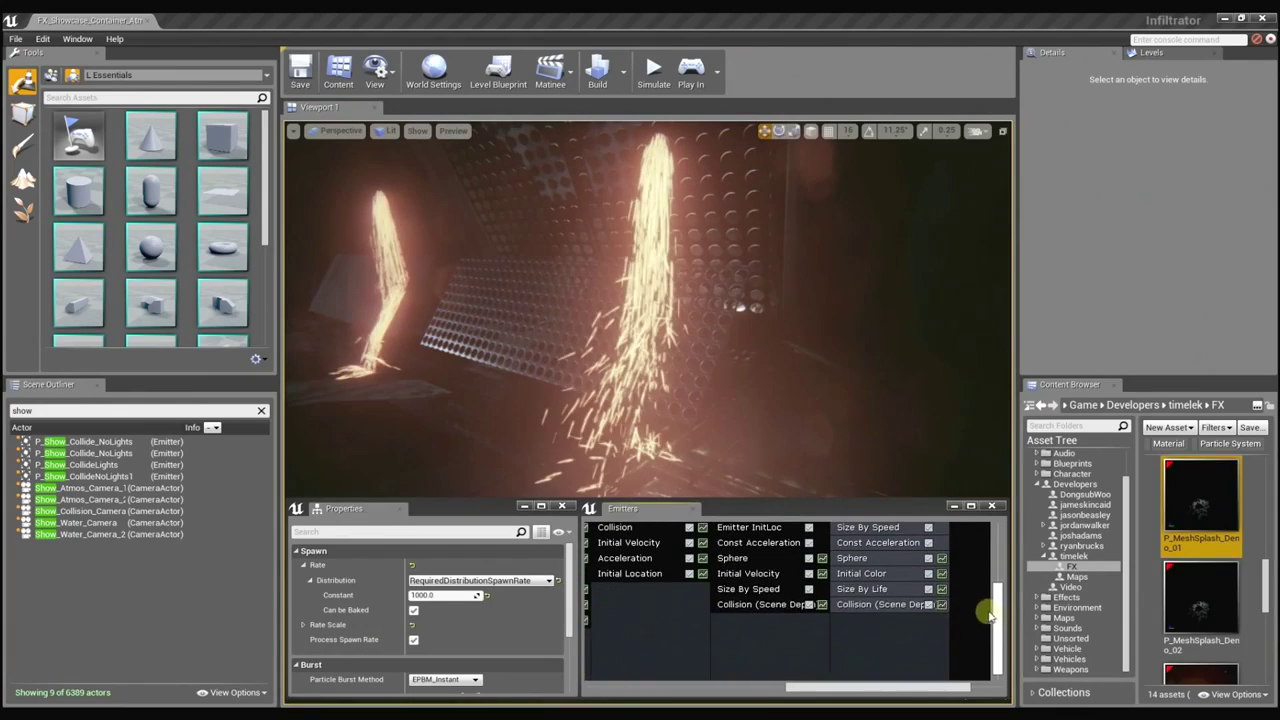
click(872, 605)
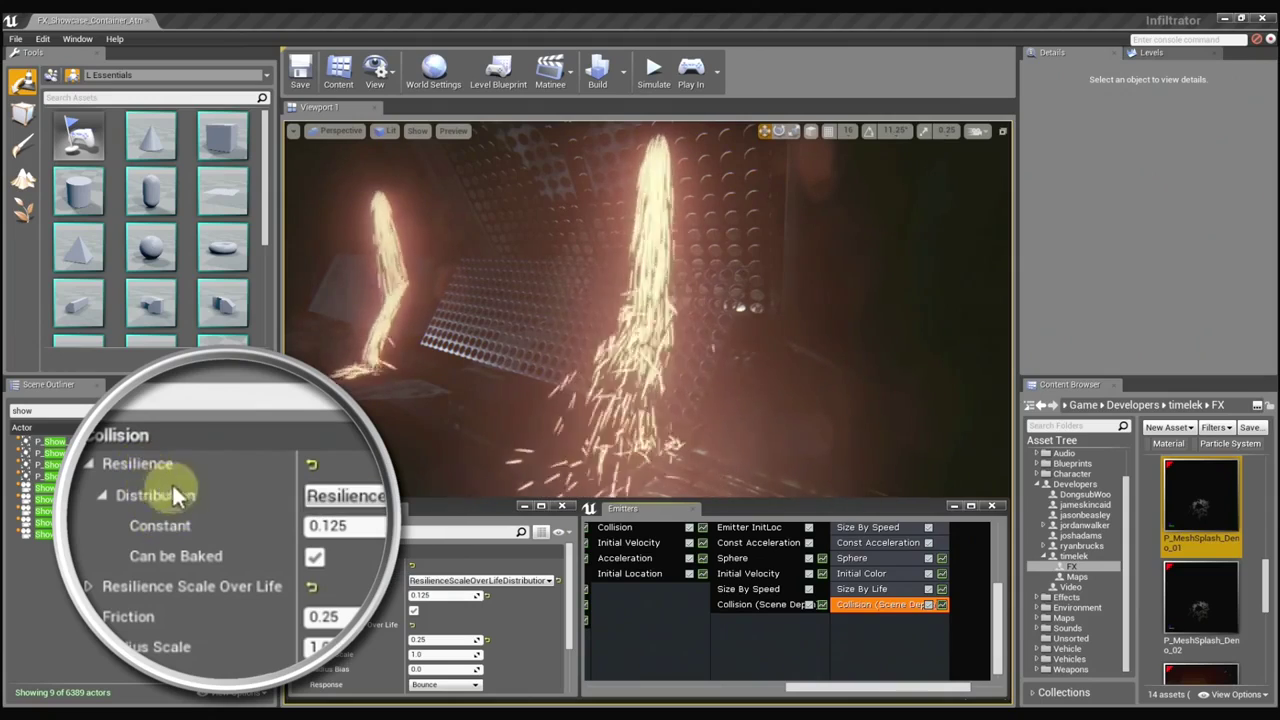
click(440, 595)
text(1)
key(Return)
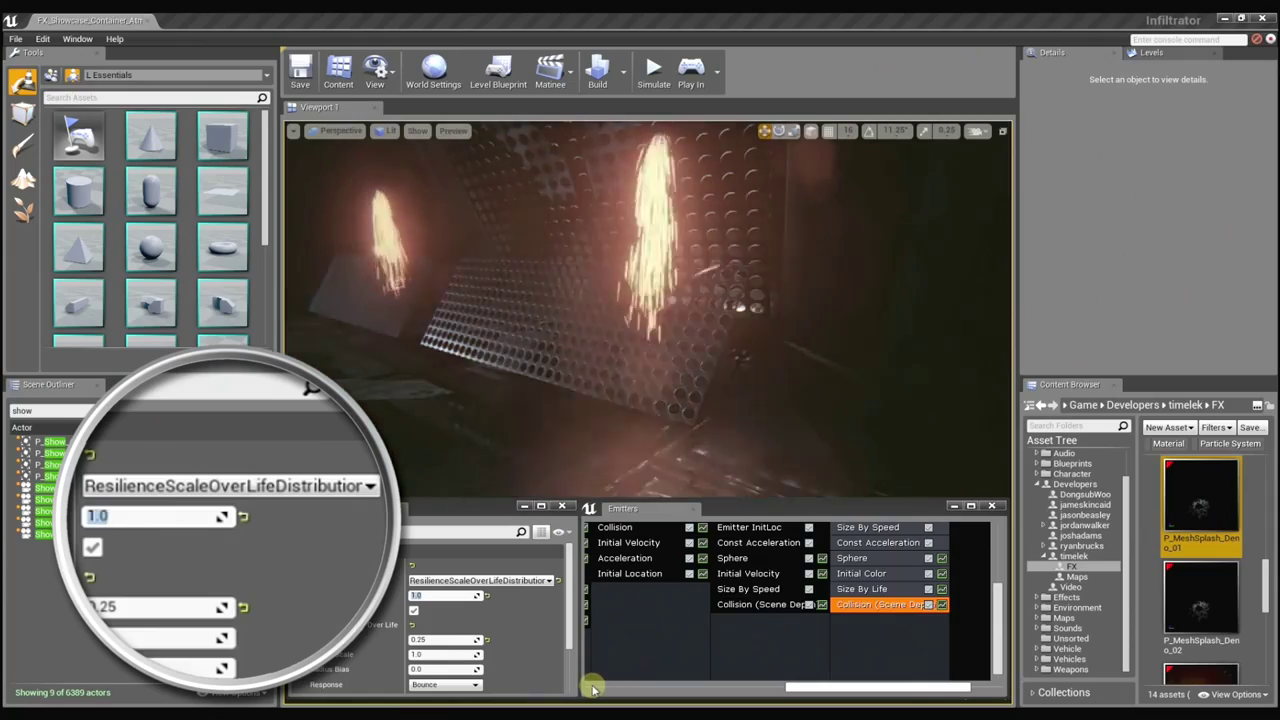
Lower the collision Resilience to 0.125 and watch the sparks bounce.
drag(651, 353, 648, 350)
click(491, 646)
click(431, 595)
text(0.125)
key(Return)
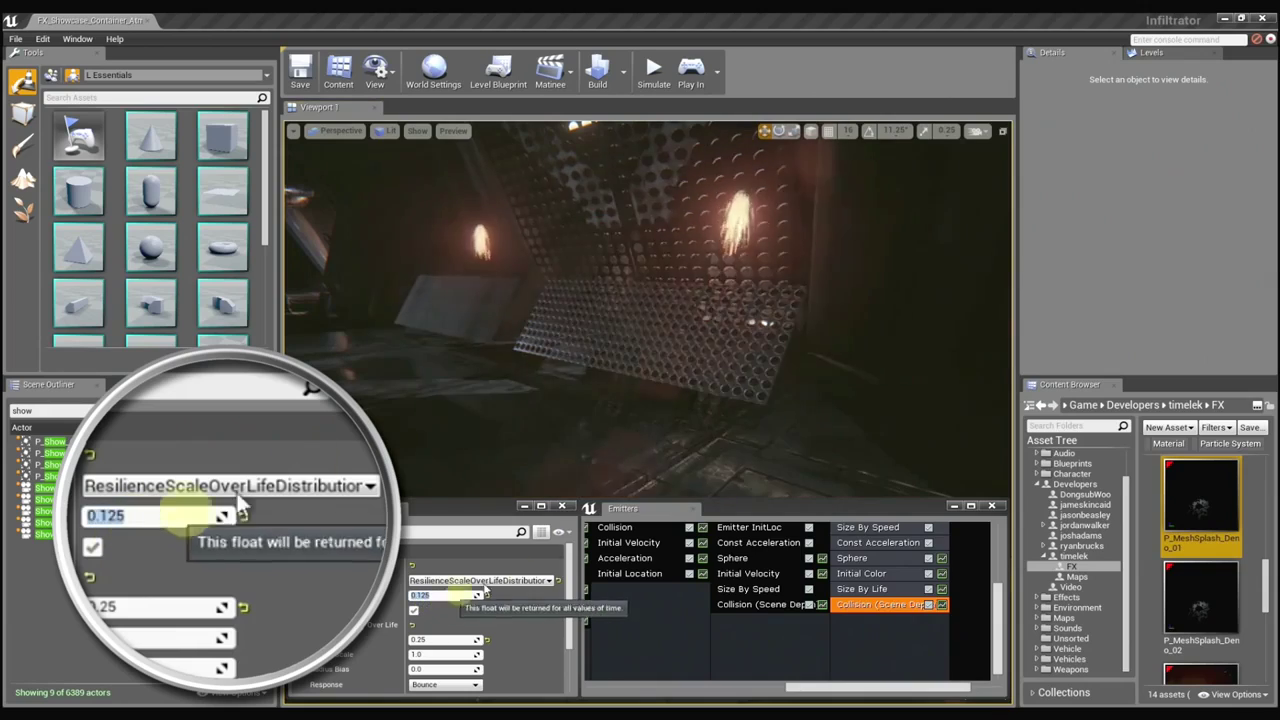
click(657, 383)
drag(645, 383, 647, 383)
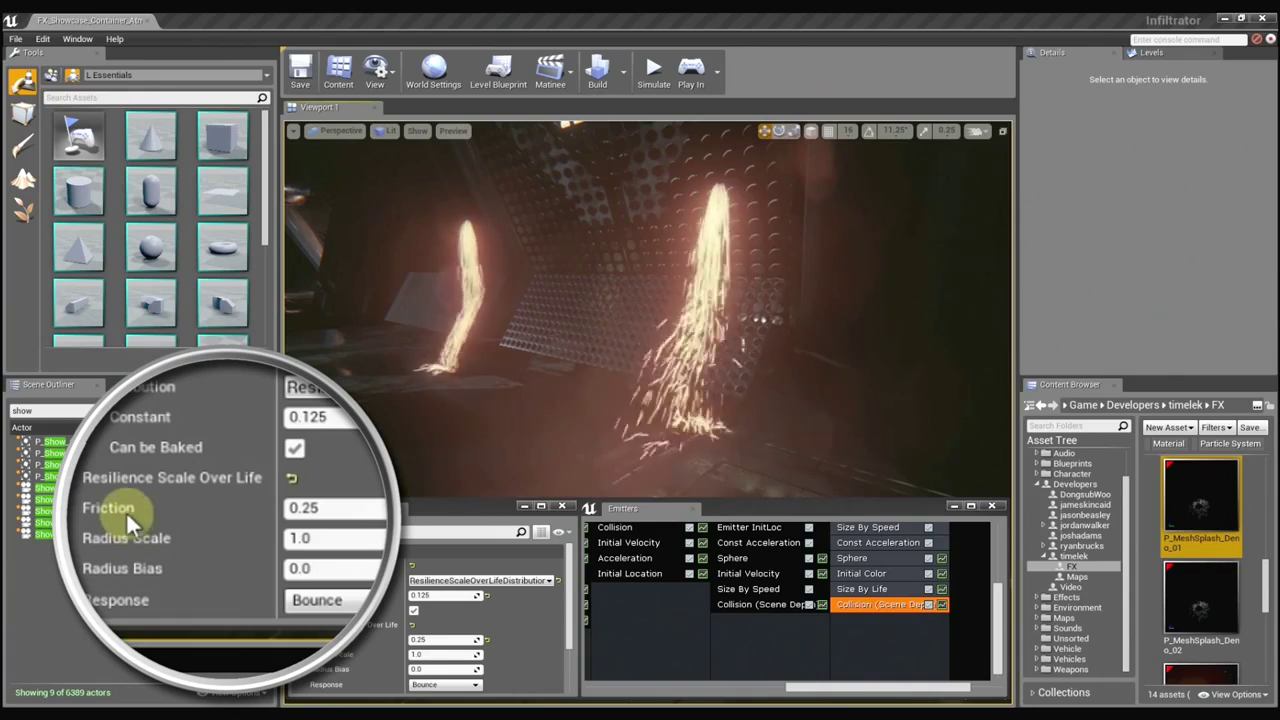
Try collision Friction values of 0.0 and 0.25, leaving it at 0.25.
click(443, 640)
drag(443, 640, 436, 639)
text(1.0)
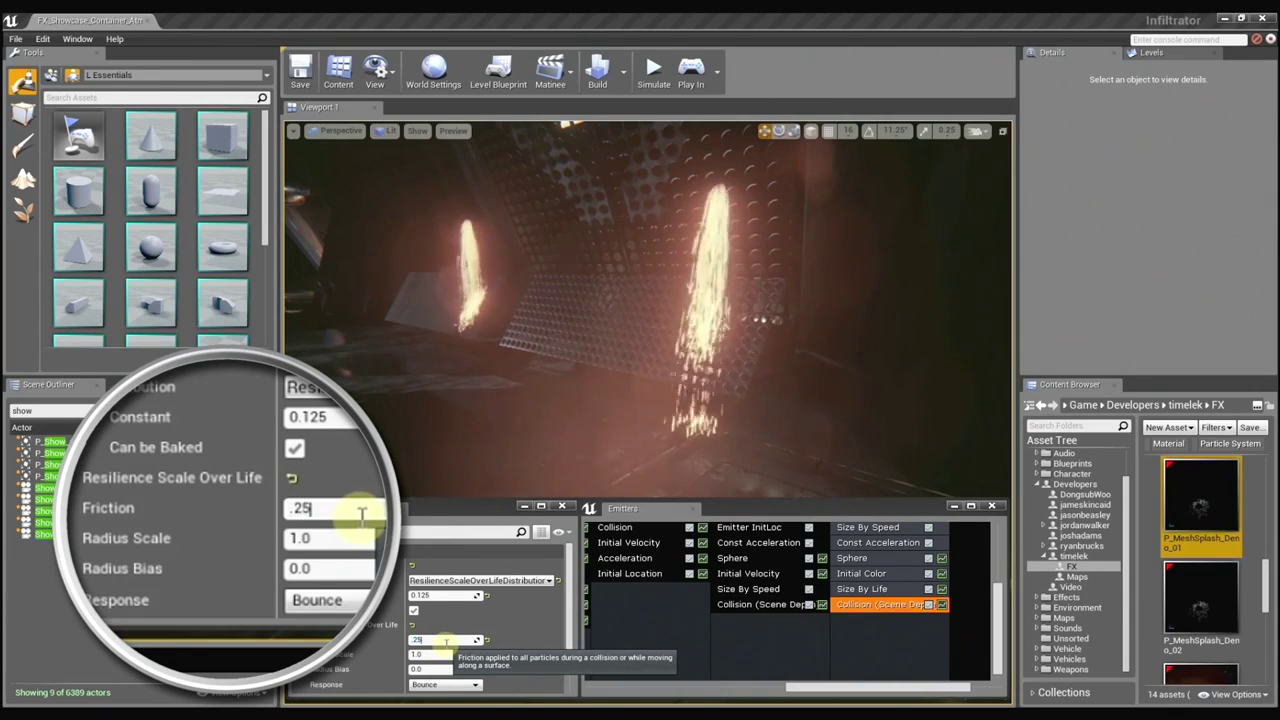
key(Return)
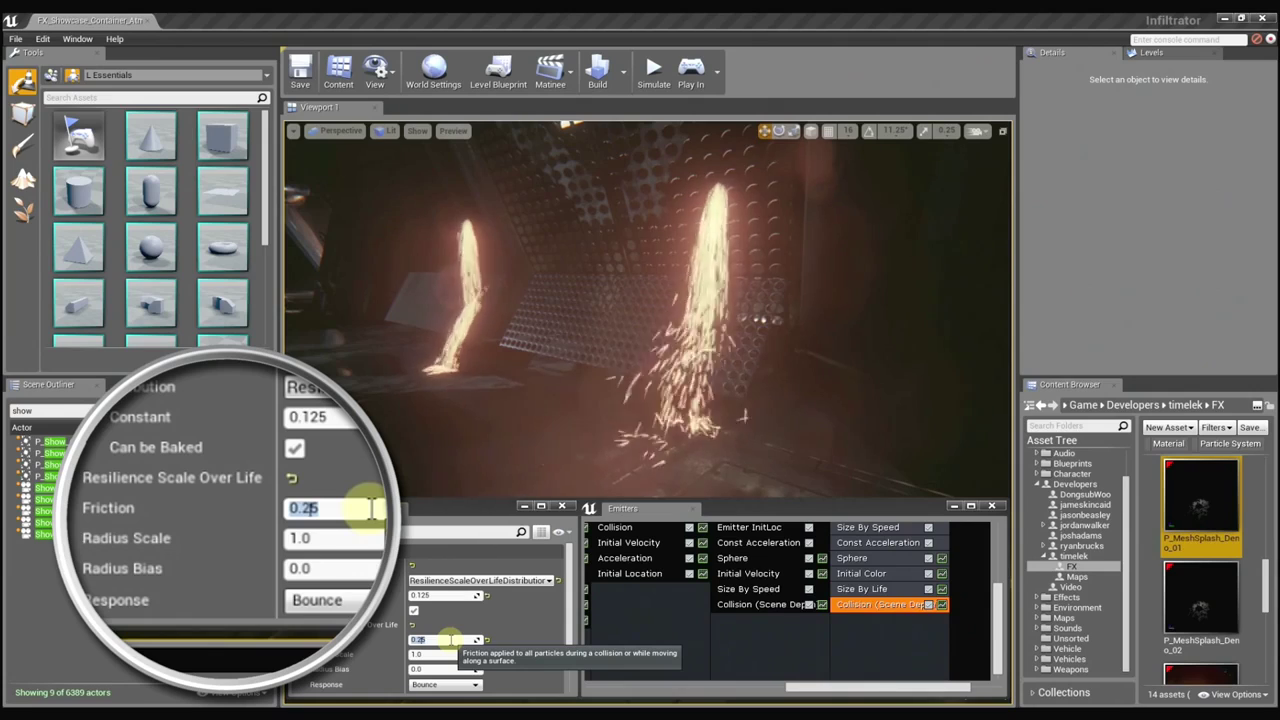
text(0.0)
key(Return)
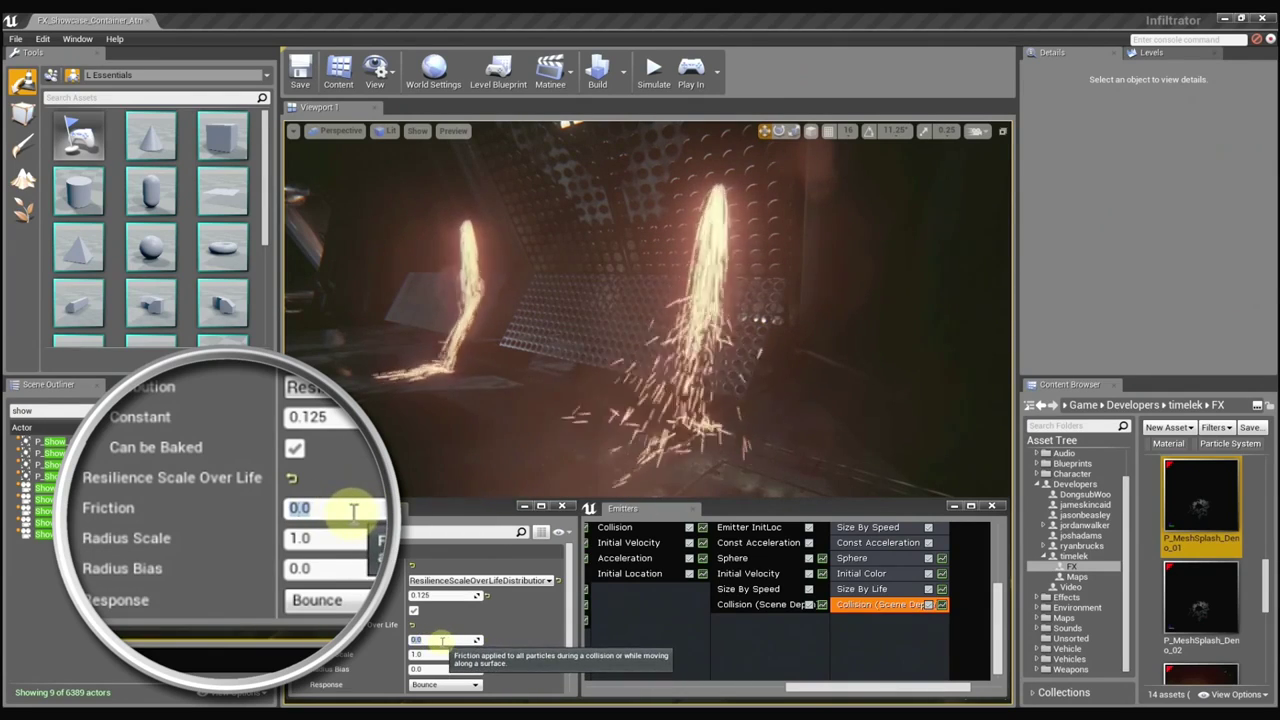
text(5)
key(Return)
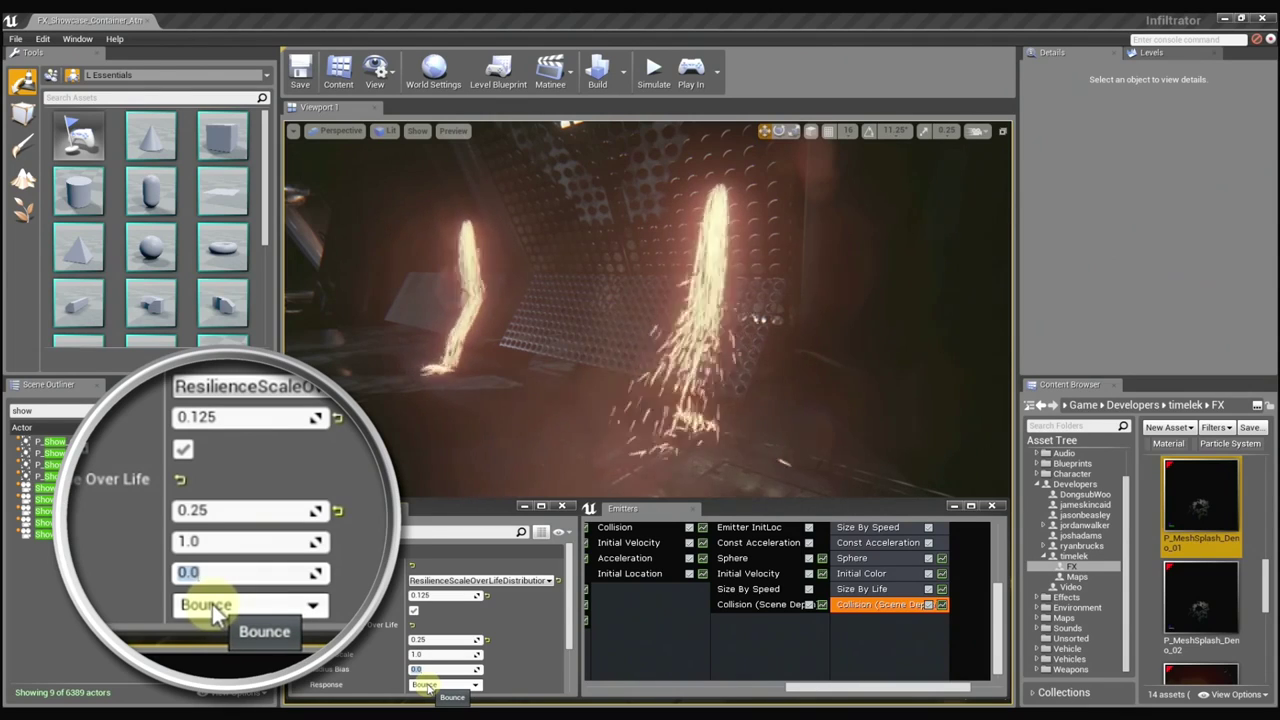
Test Radius Bias values of 1 and 10, then reset it to 0.0.
text(1)
key(Return)
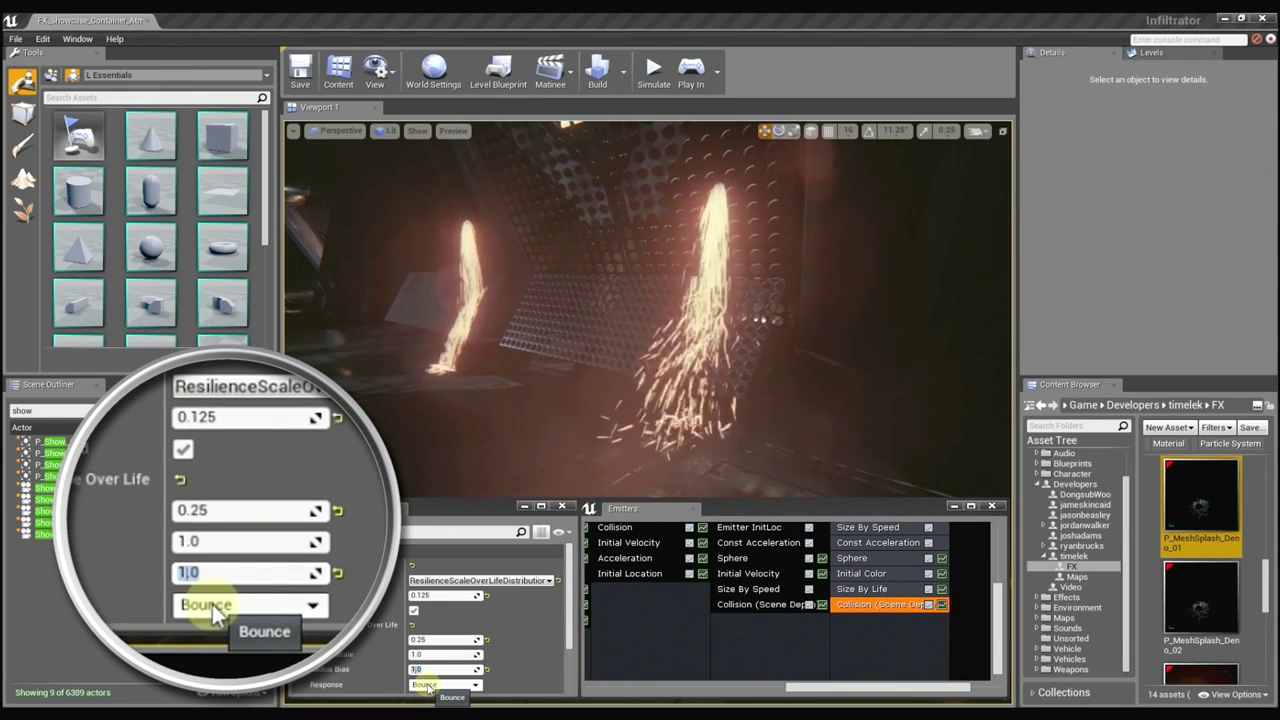
key(Return)
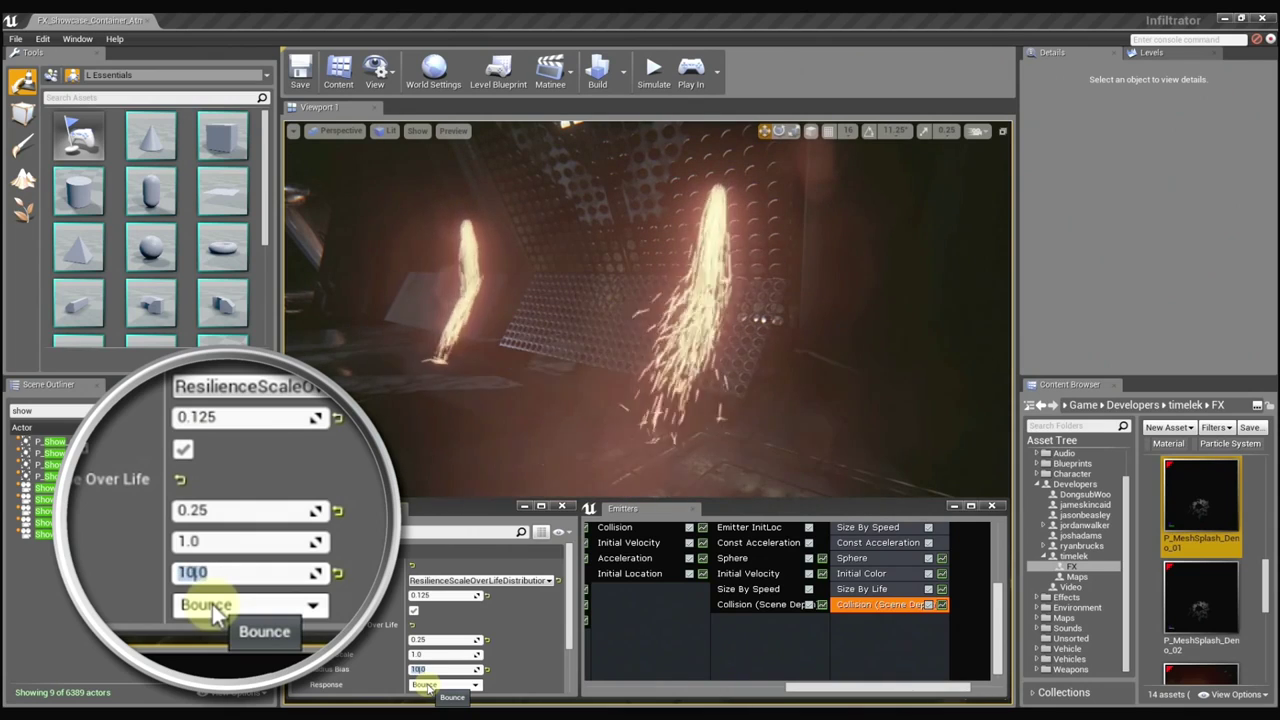
text(0)
key(Return)
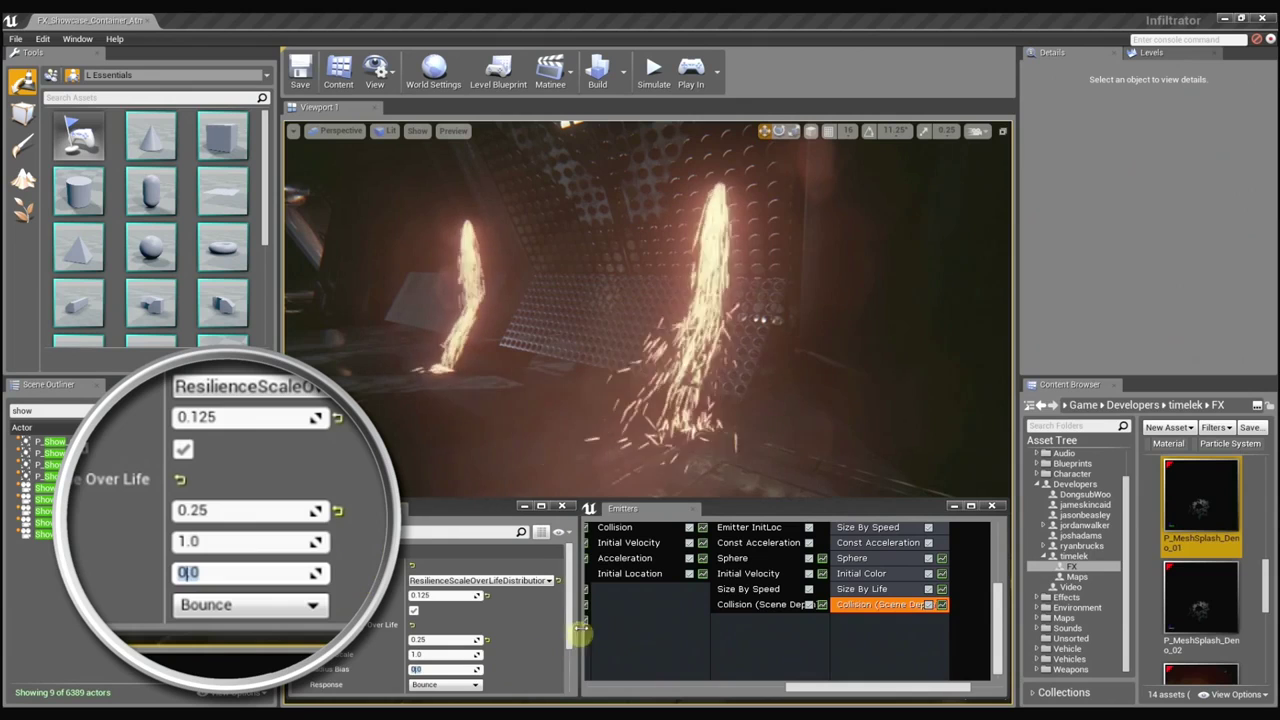
Change the collision Response from Bounce to Stop, then to Kill.
scroll(565, 638, down, 1)
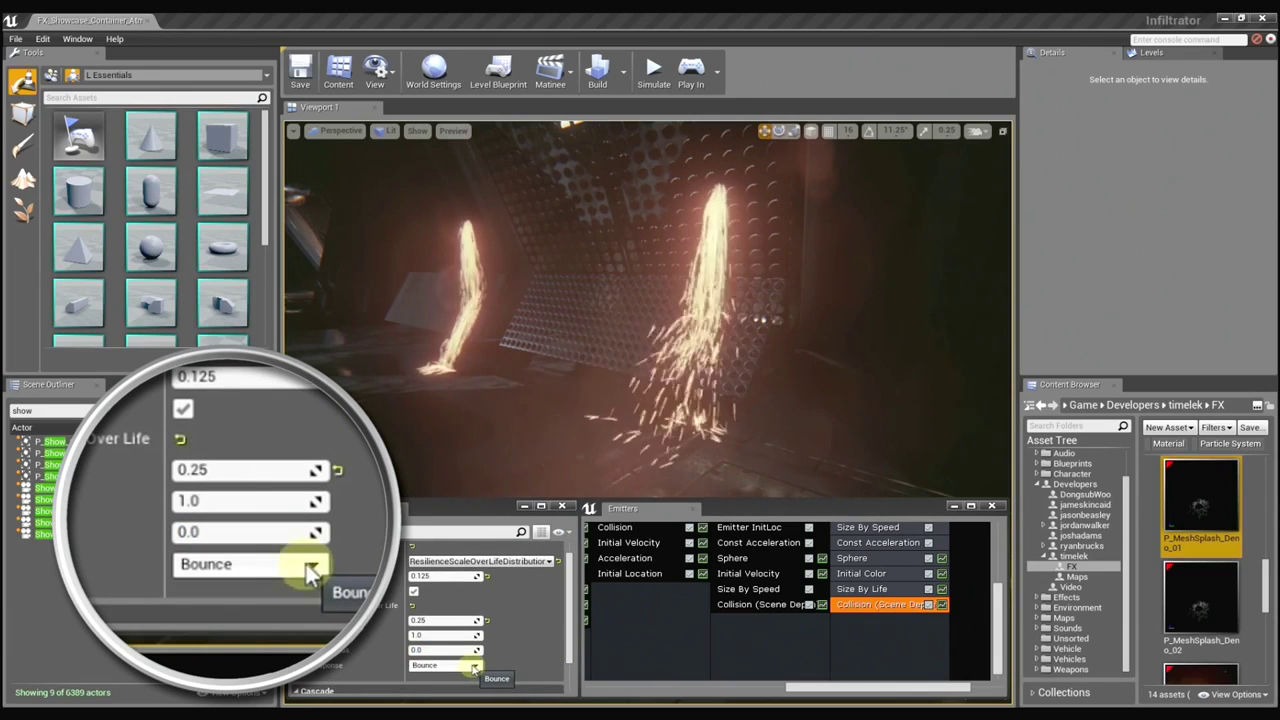
click(473, 666)
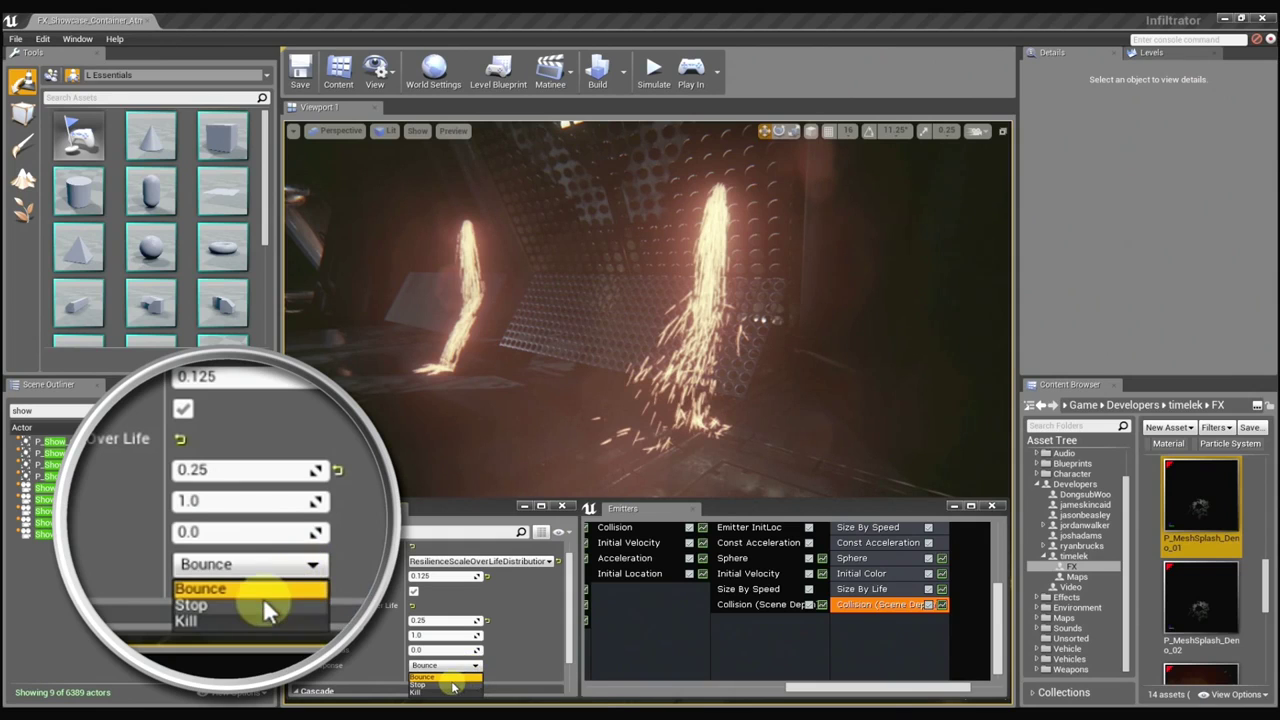
click(453, 685)
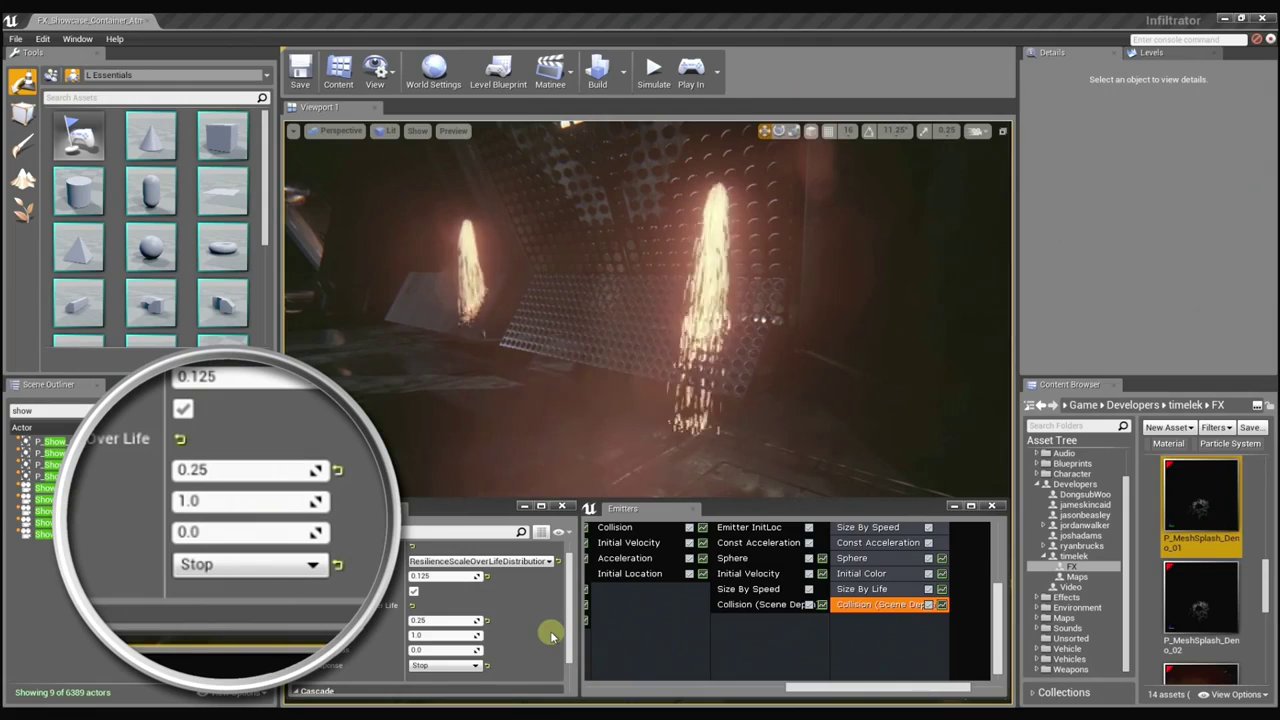
click(473, 666)
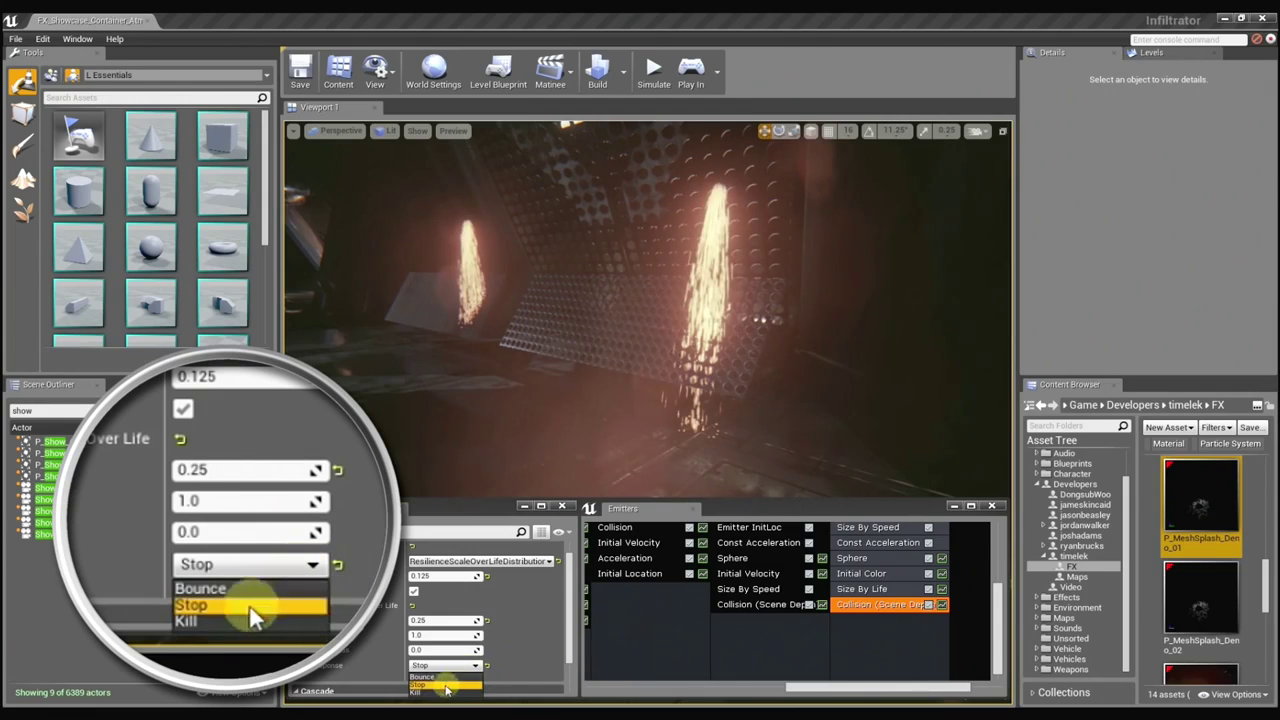
click(440, 692)
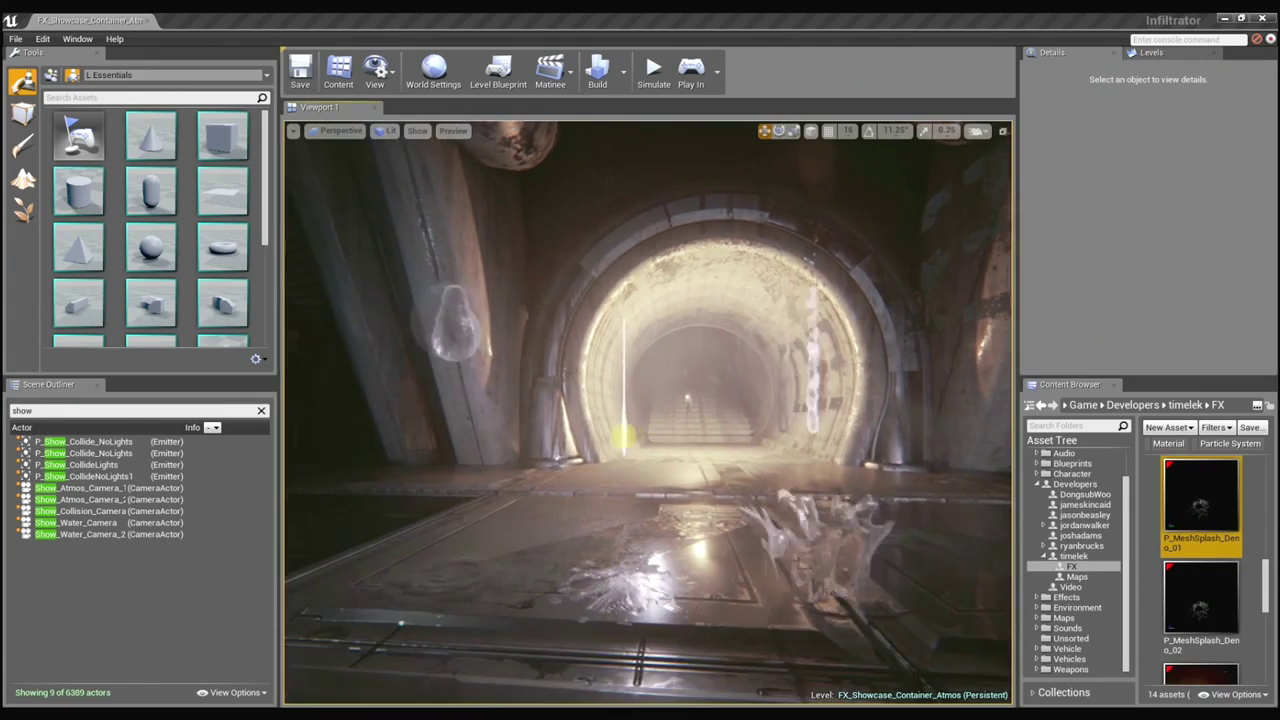
Fly toward the tunnel arch, check it in wireframe (Alt+2), then return to Lit (Alt+4).
mouse_move(610, 425)
mouse_down()
mouse_move(592, 438)
mouse_move(621, 431)
mouse_move(609, 437)
mouse_move(650, 487)
mouse_move(730, 461)
mouse_up()
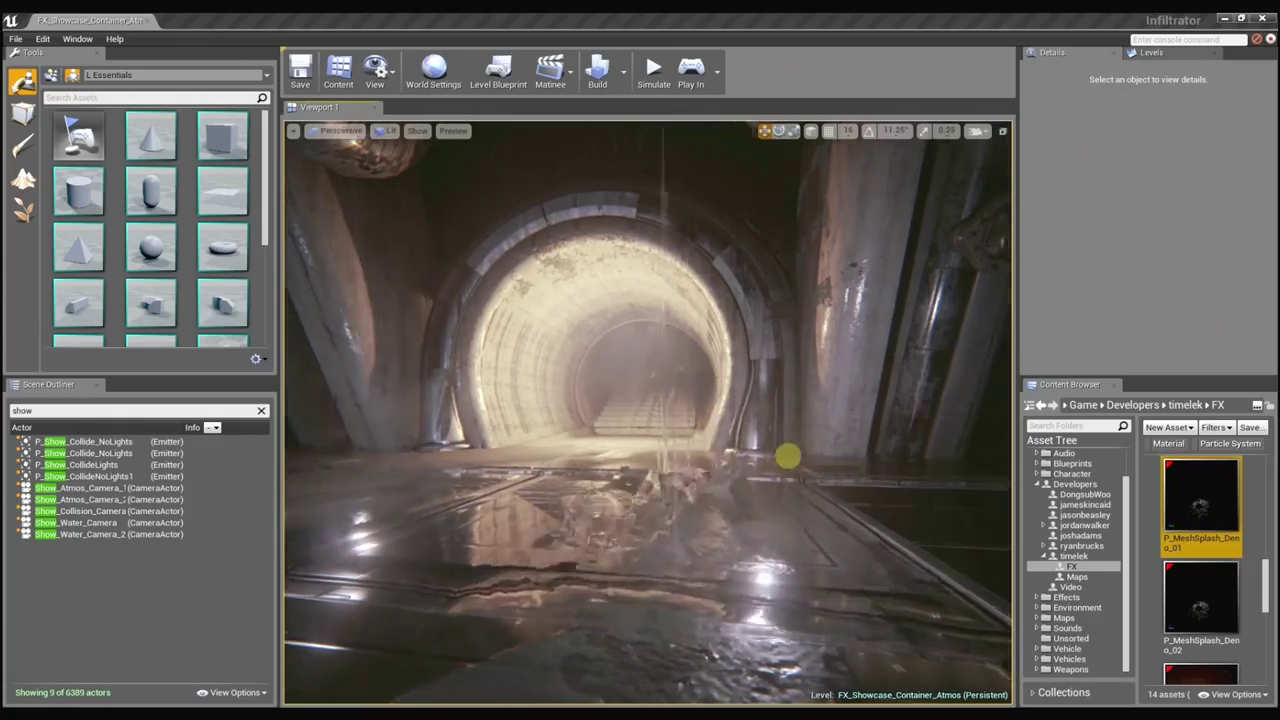
mouse_move(762, 456)
mouse_down()
mouse_move(691, 454)
mouse_move(777, 449)
mouse_move(777, 429)
mouse_move(789, 460)
mouse_move(797, 446)
mouse_move(786, 458)
mouse_move(800, 457)
mouse_move(803, 491)
mouse_move(790, 462)
mouse_move(809, 449)
mouse_move(811, 463)
mouse_move(771, 471)
mouse_move(797, 457)
mouse_move(749, 423)
mouse_move(757, 431)
mouse_up()
key(alt+2)
key(alt+4)
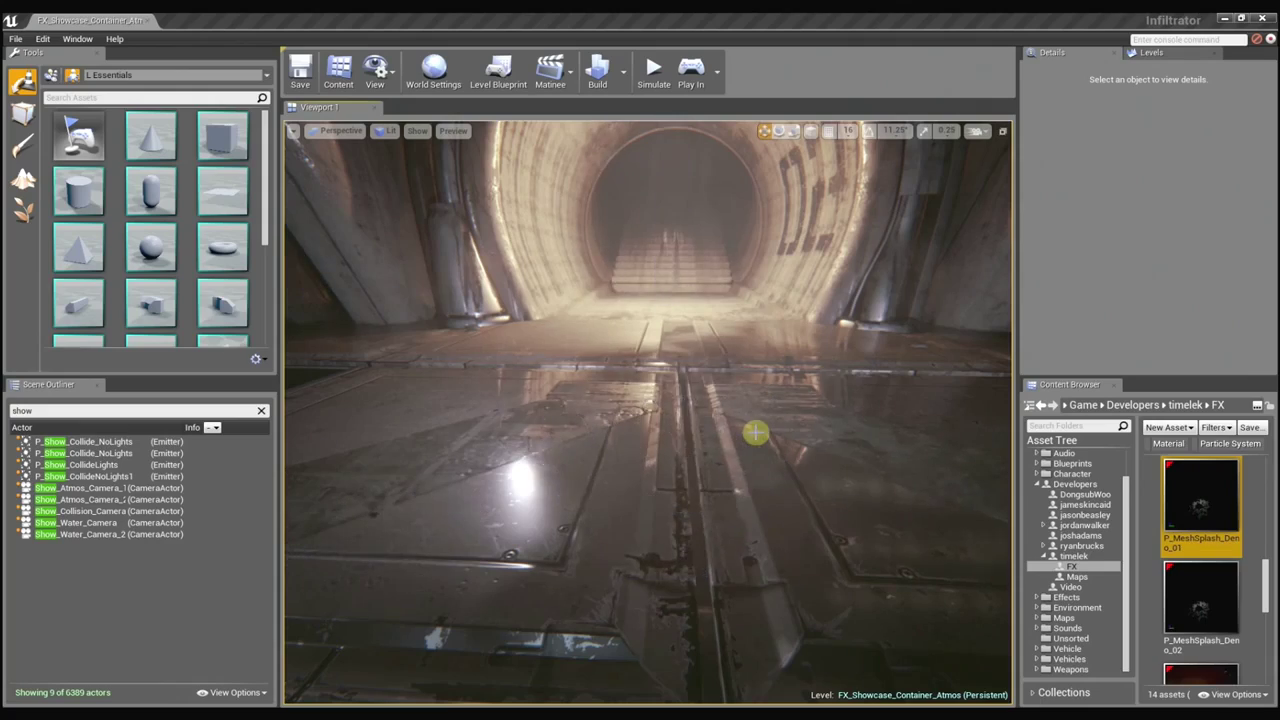
Pull the camera back down the tunnel and reframe on the playing water splash.
mouse_move(707, 399)
mouse_down()
mouse_move(771, 400)
mouse_move(678, 325)
mouse_up()
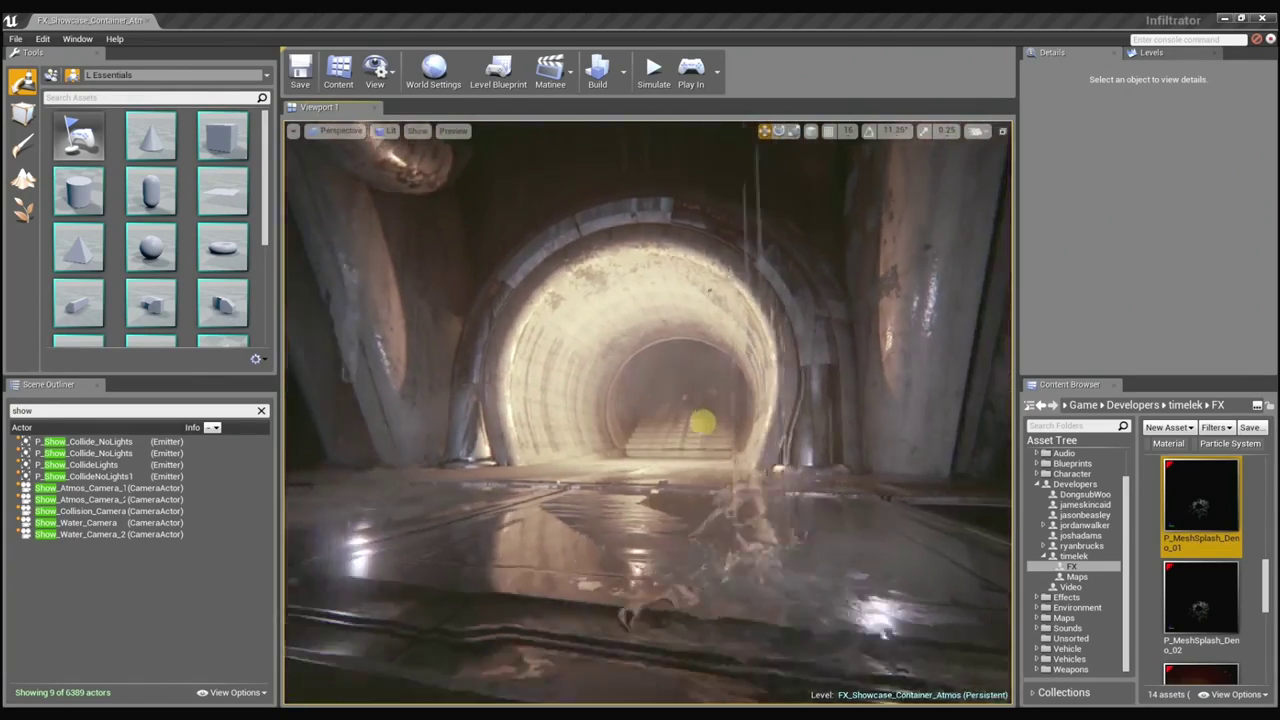
drag(701, 426, 706, 402)
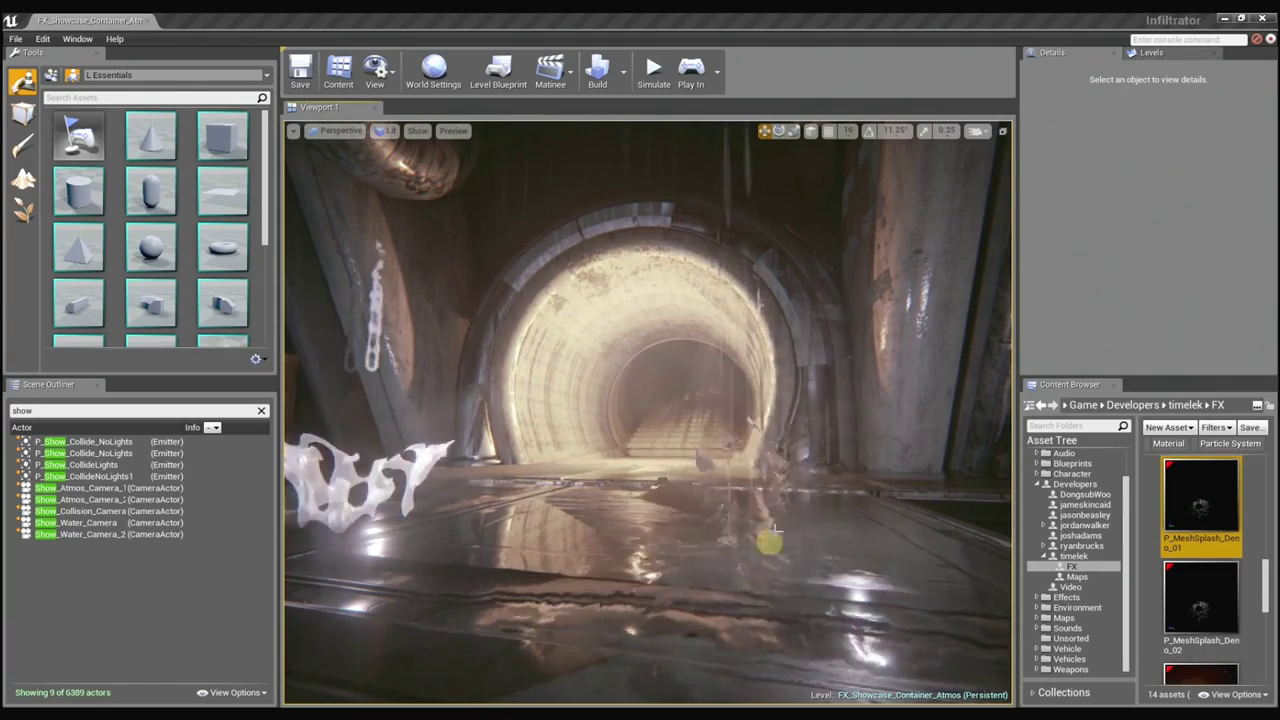
mouse_move(795, 470)
mouse_down()
mouse_move(834, 489)
mouse_move(808, 491)
mouse_up()
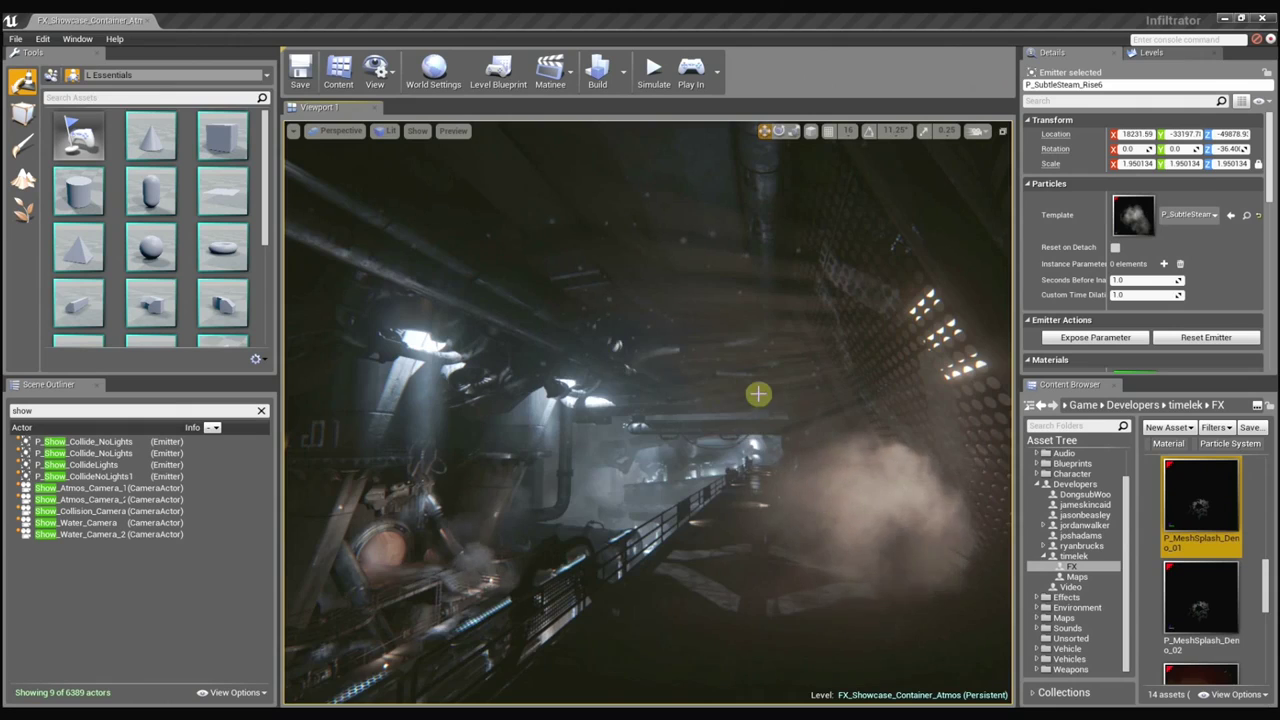
Tilt the view up toward the steam corridor's ceiling pipes.
mouse_move(757, 391)
right_down()
mouse_move(749, 363)
mouse_move(737, 446)
mouse_move(734, 431)
mouse_move(752, 379)
mouse_move(737, 429)
mouse_move(737, 389)
mouse_move(746, 477)
mouse_move(737, 437)
mouse_move(737, 460)
mouse_move(749, 449)
mouse_move(753, 476)
mouse_move(737, 431)
mouse_move(705, 444)
right_up()
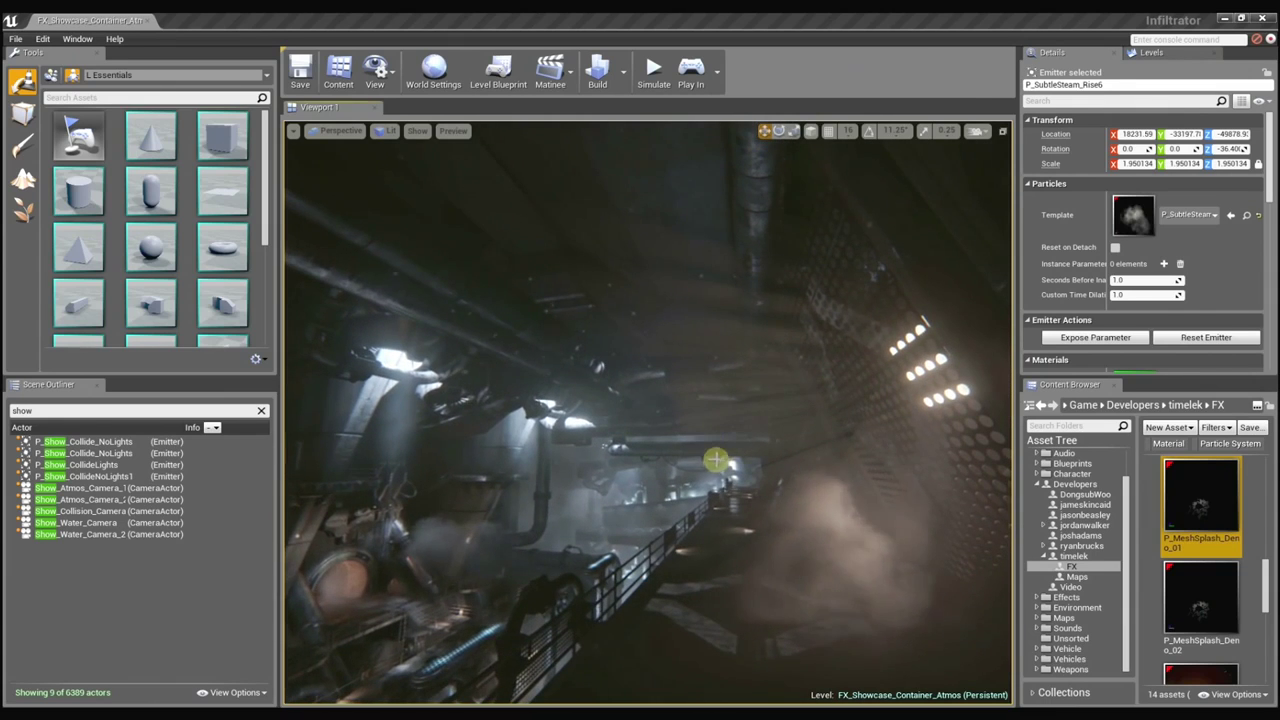
Show editor overlays, select the vector-field volume, and orbit around its flow arrows.
key(g)
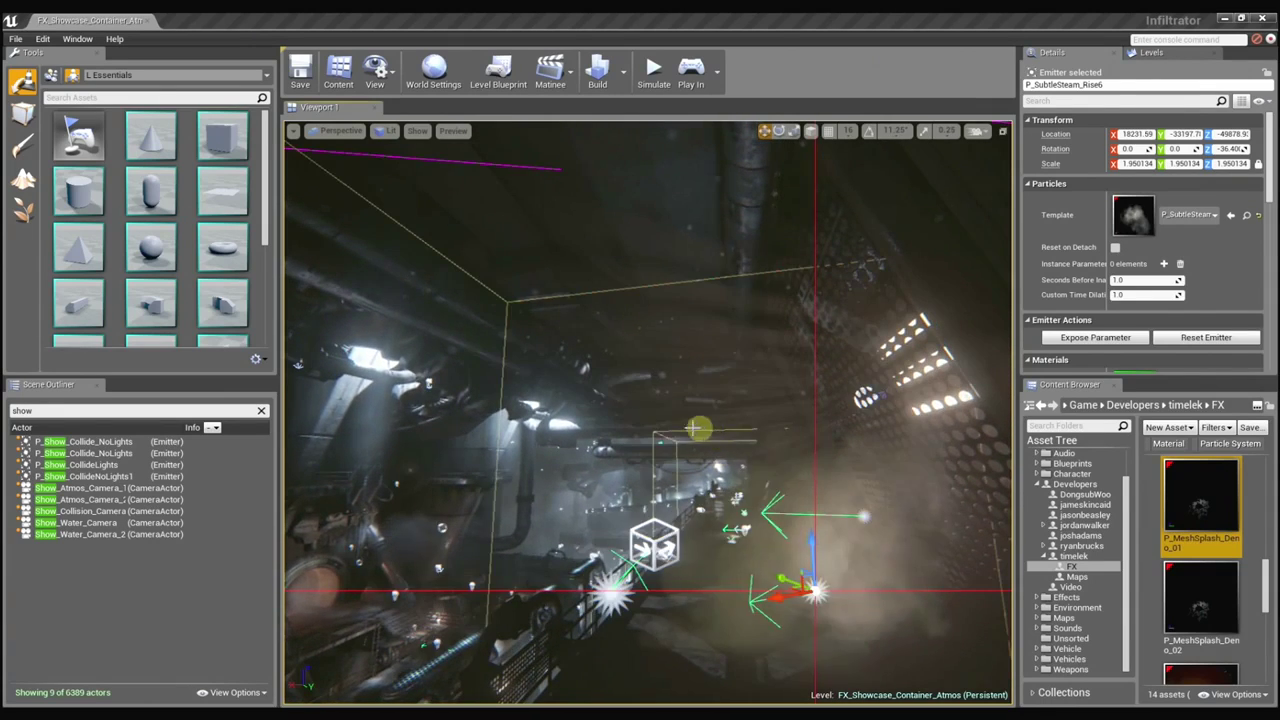
click(653, 545)
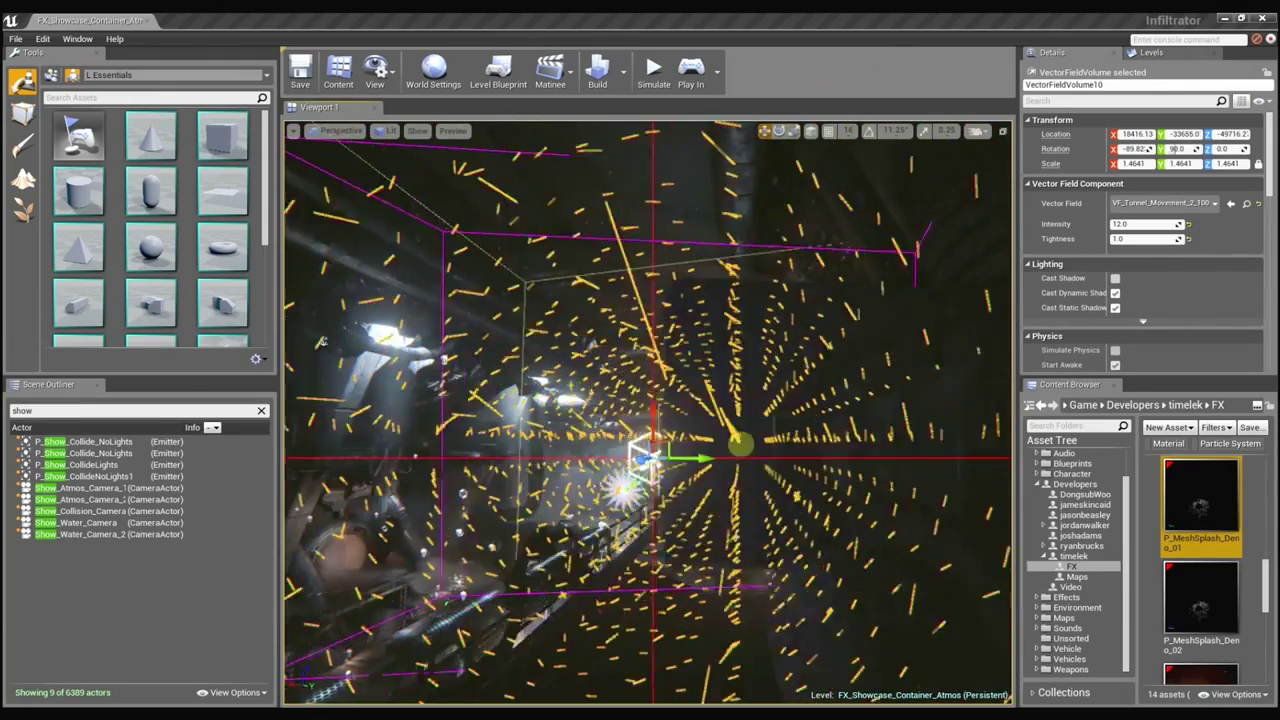
mouse_move(648, 412)
right_down()
mouse_move(700, 380)
mouse_move(760, 385)
right_up()
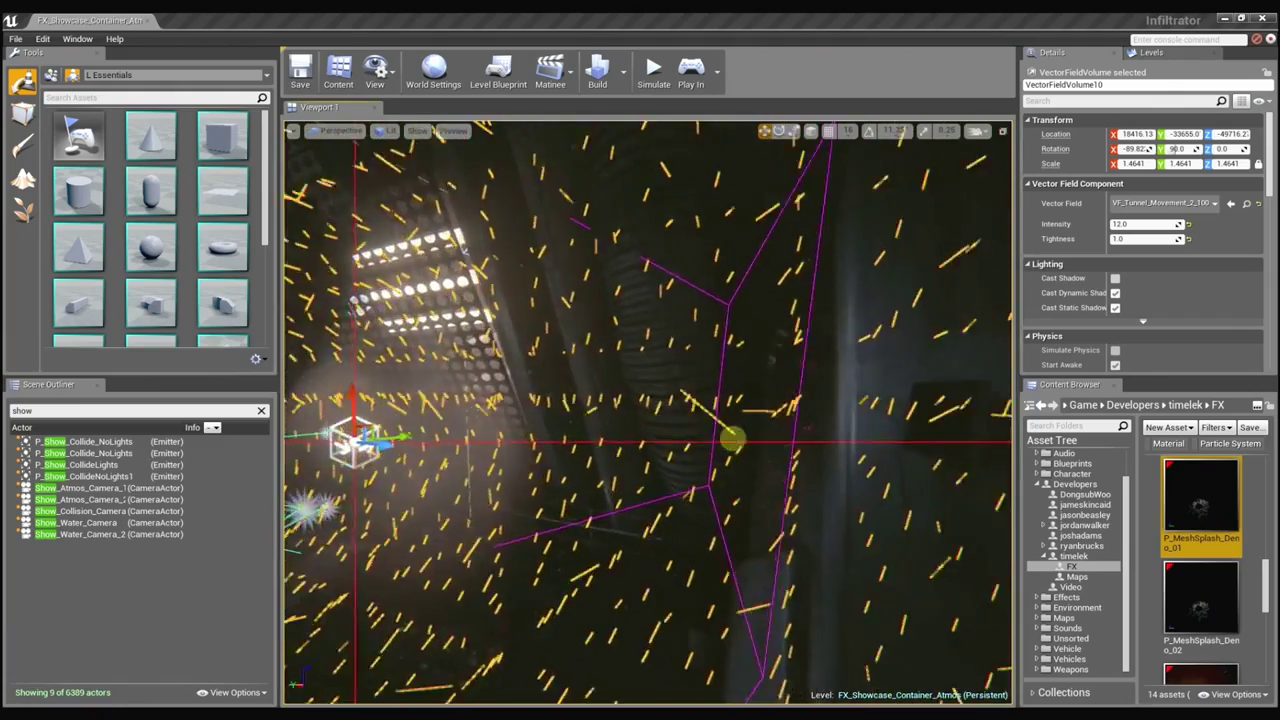
right_drag(754, 438, 759, 398)
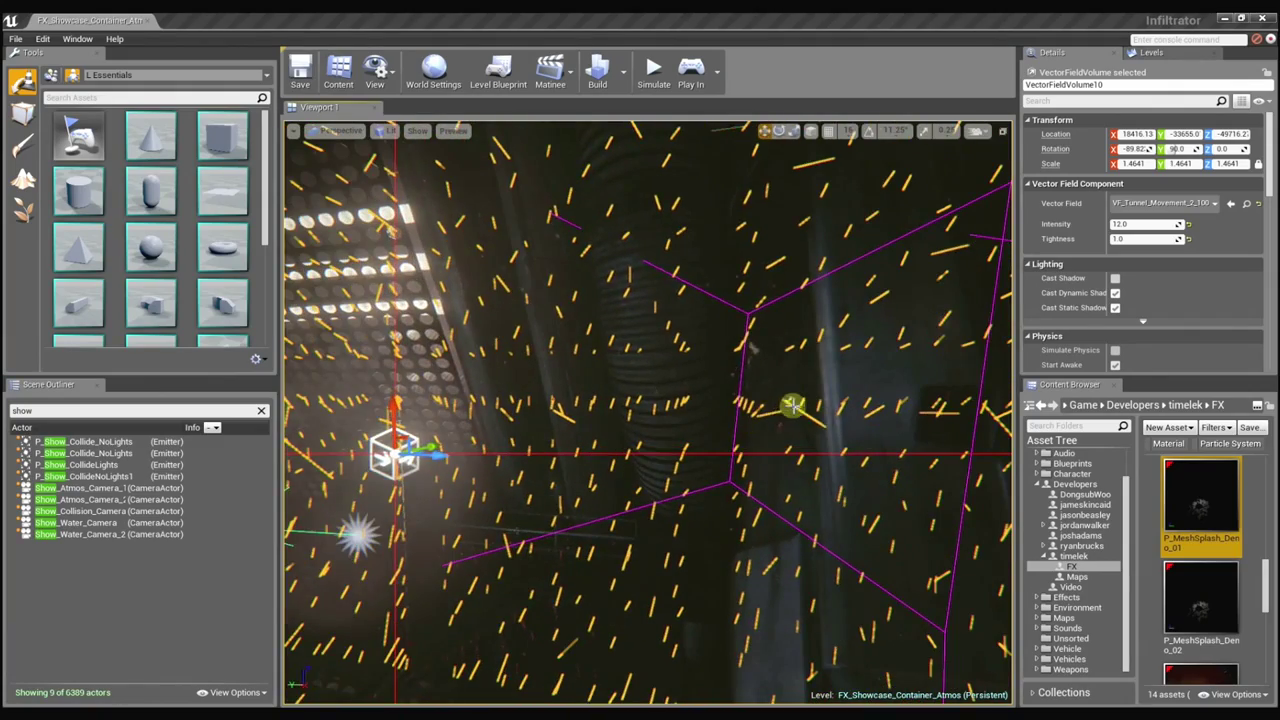
mouse_move(820, 432)
right_down()
mouse_move(771, 449)
mouse_move(665, 446)
mouse_move(735, 506)
right_up()
Select P_SubtleSteam_Rise6 and drag it to a new spot along the walkway.
key(g)
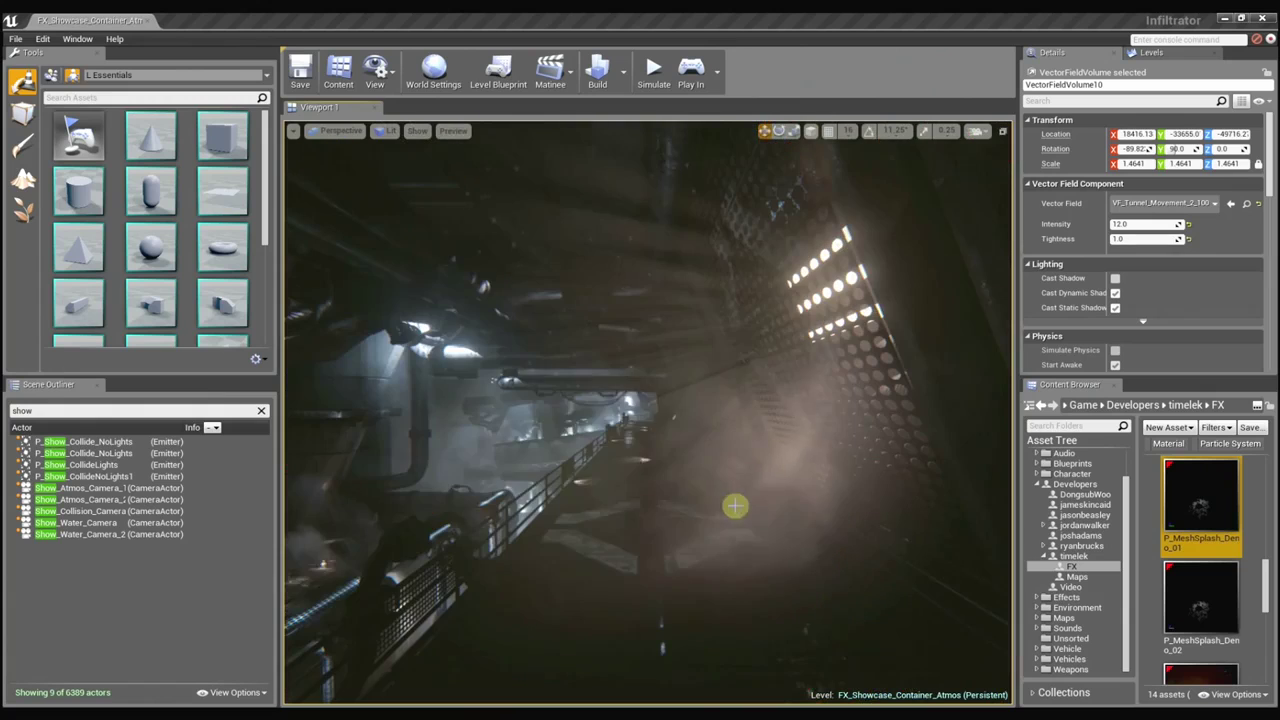
click(692, 487)
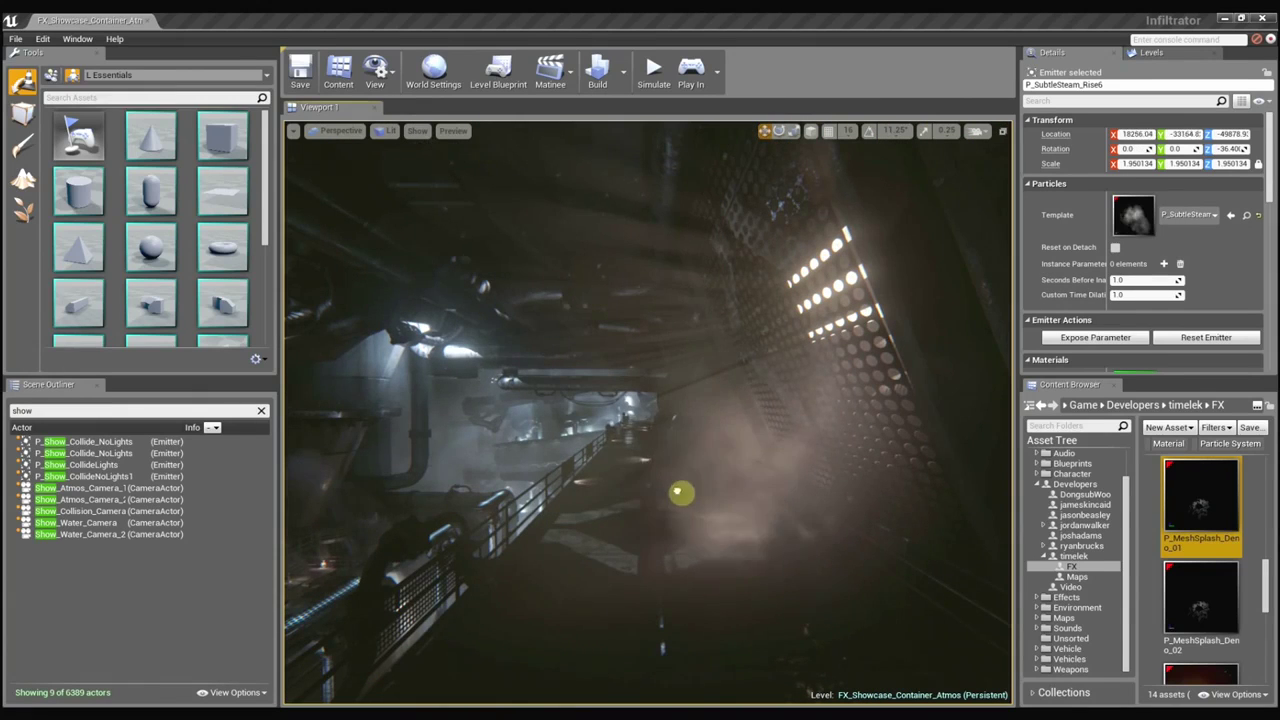
key(g)
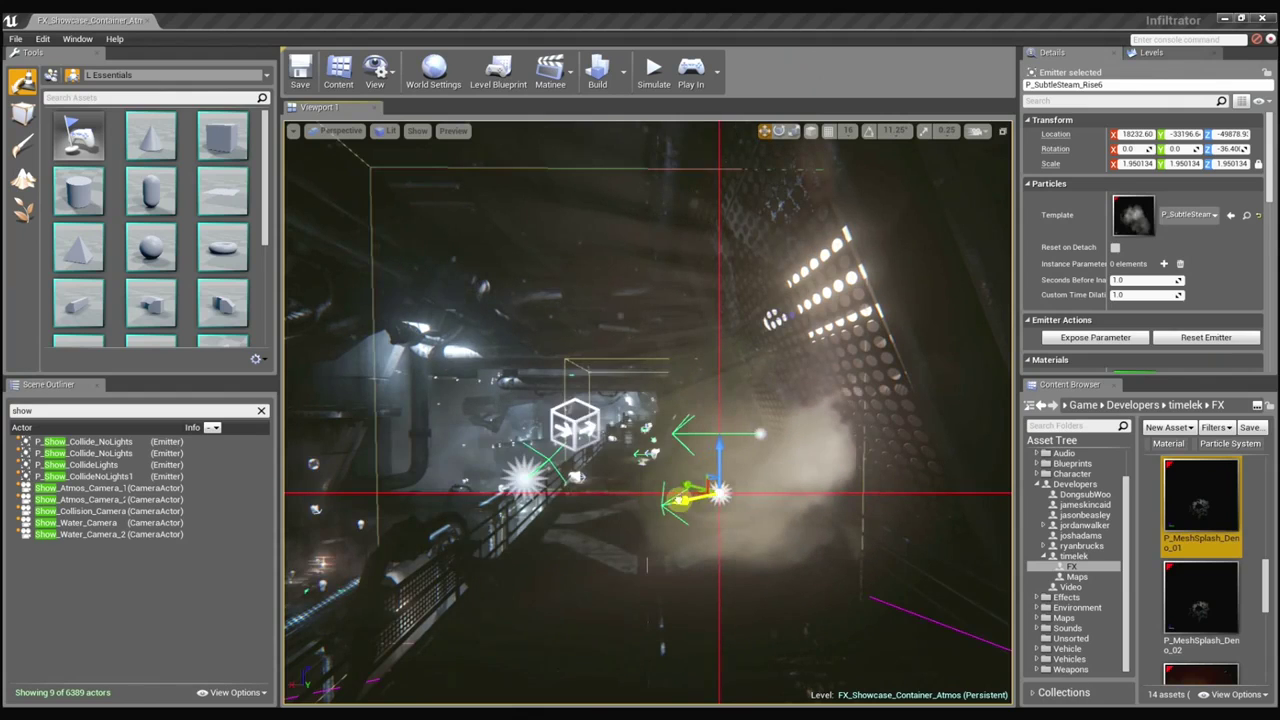
drag(678, 500, 688, 499)
key(g)
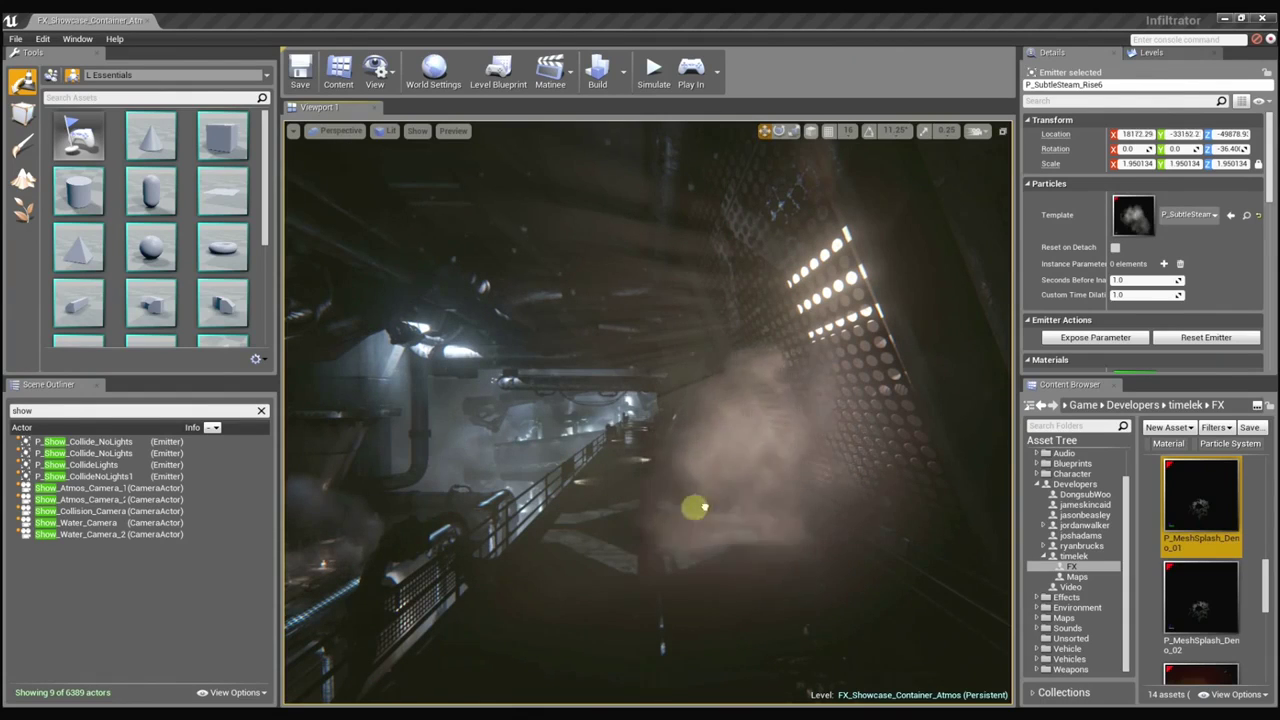
drag(733, 508, 692, 515)
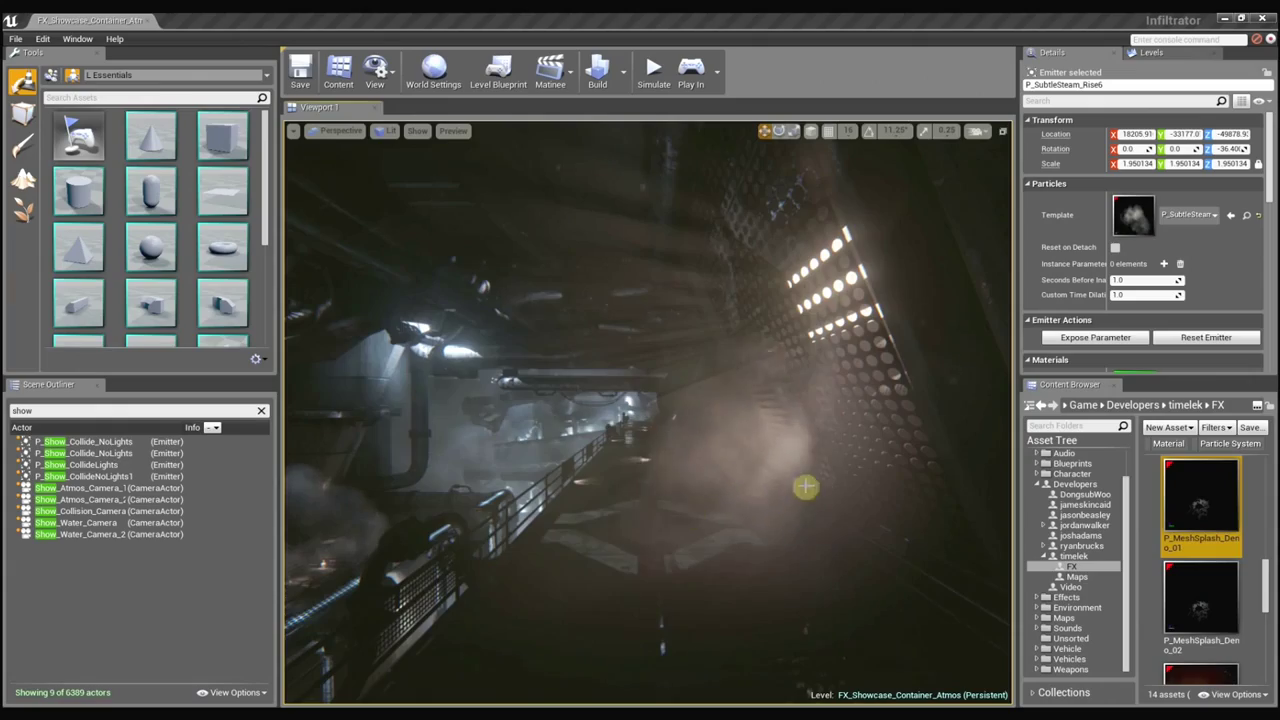
right_drag(805, 485, 835, 470)
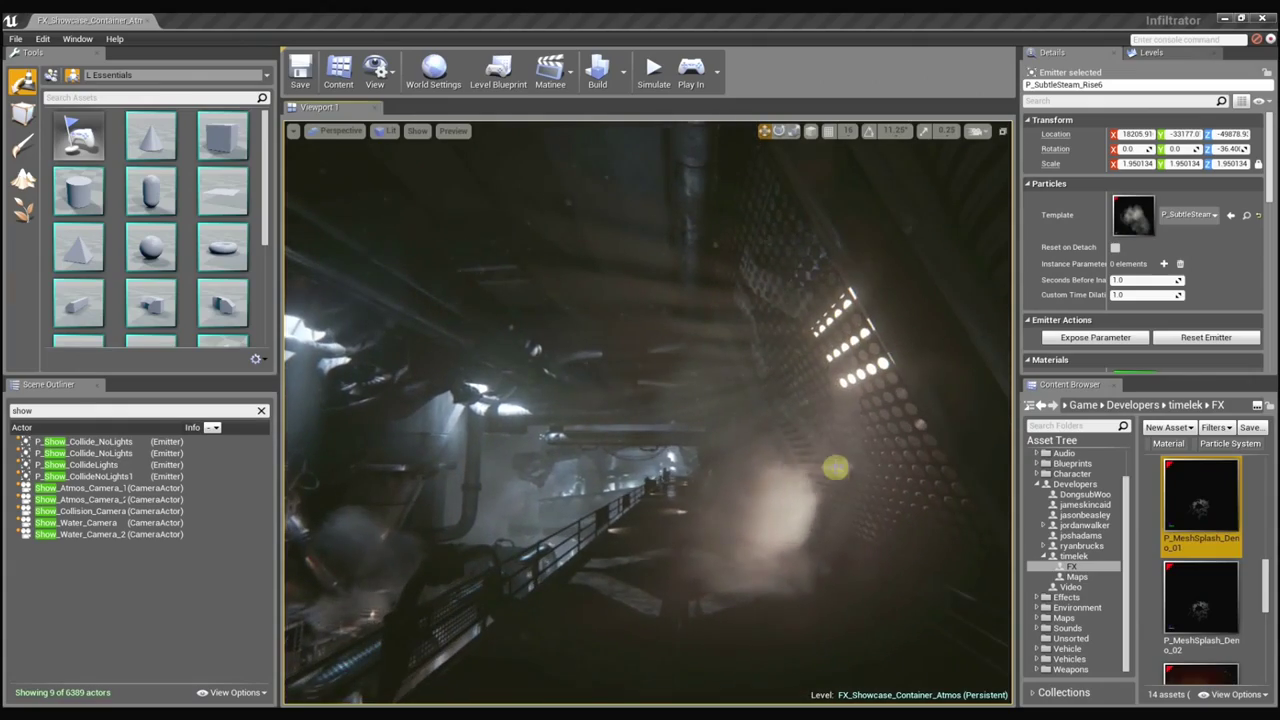